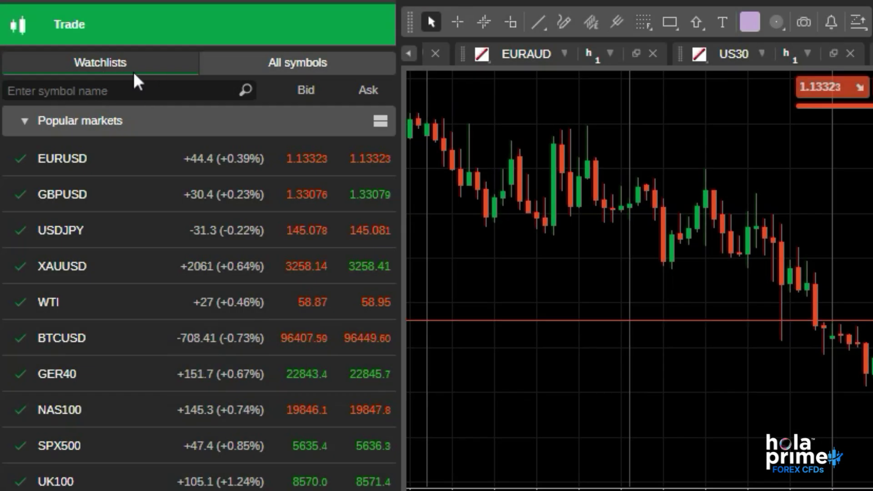
Show all symbols, scroll the EURUSD chart back, and bring up the Orders then History tabs.
left_click(284, 66)
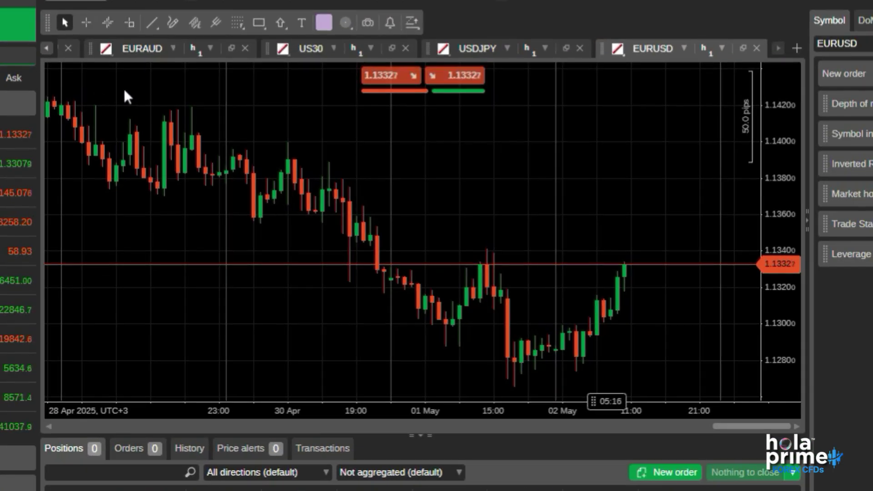
scroll(124, 89, "up", 2)
scroll(124, 89, "up", 4)
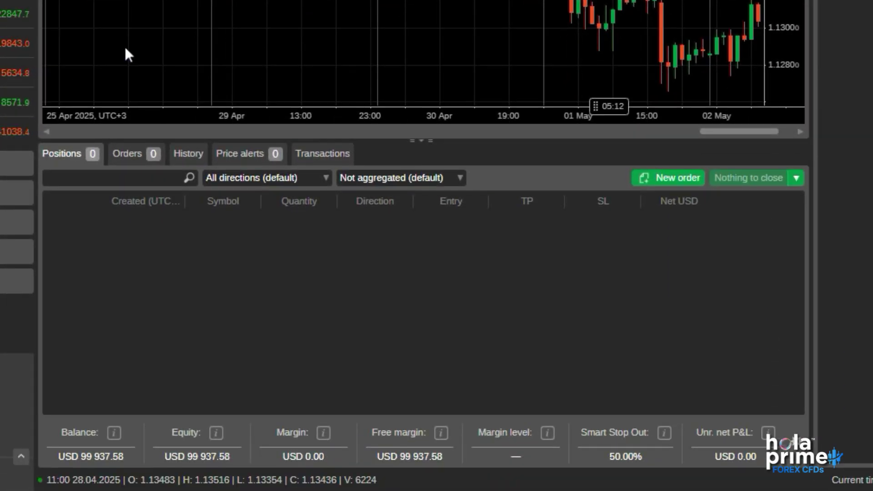
left_click(130, 157)
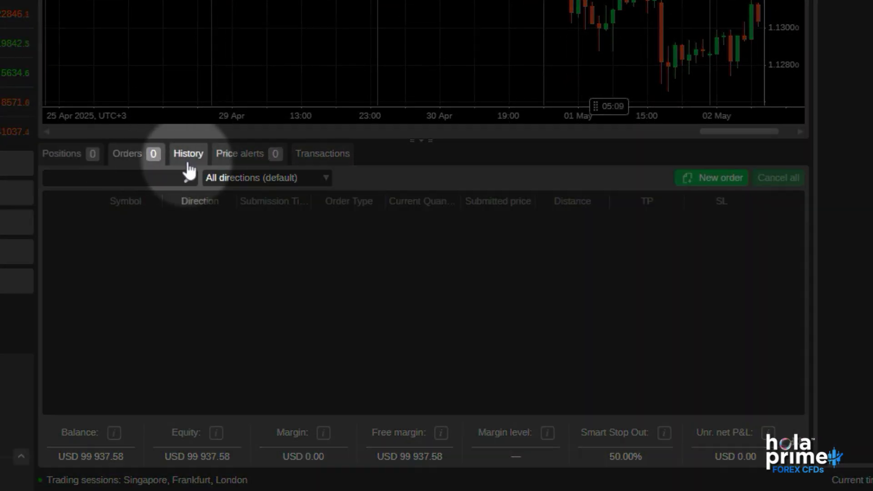
left_click(188, 162)
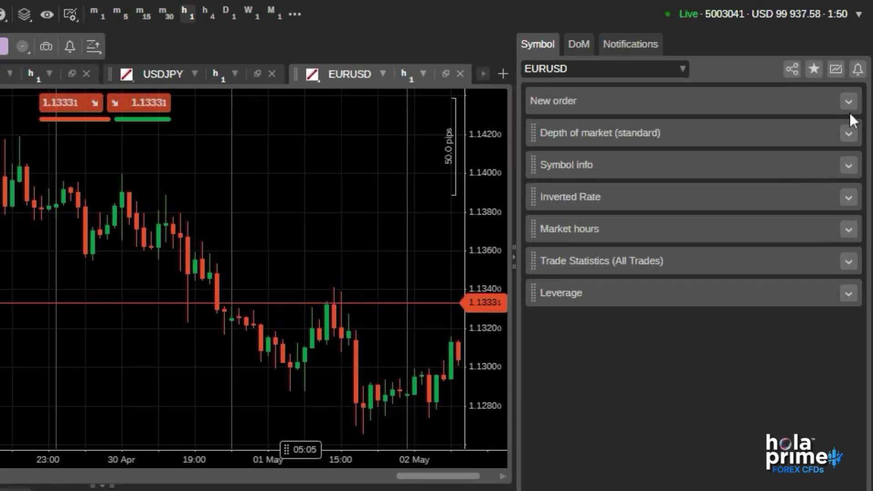
Buy 0.01 lots of EURUSD at market from the New order panel.
left_click(849, 103)
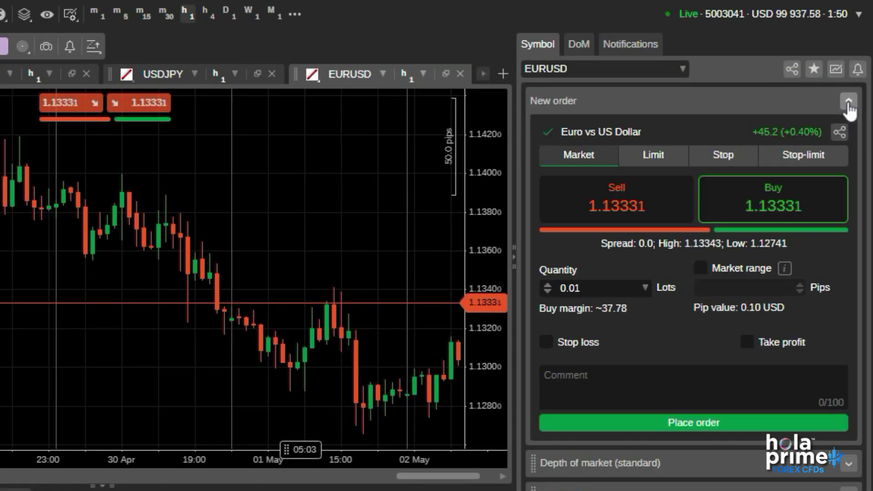
left_click(703, 428)
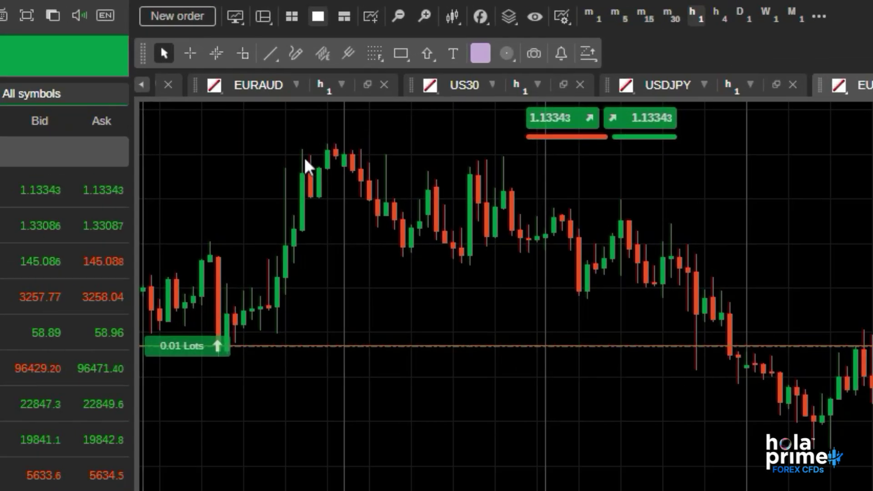
left_click(264, 9)
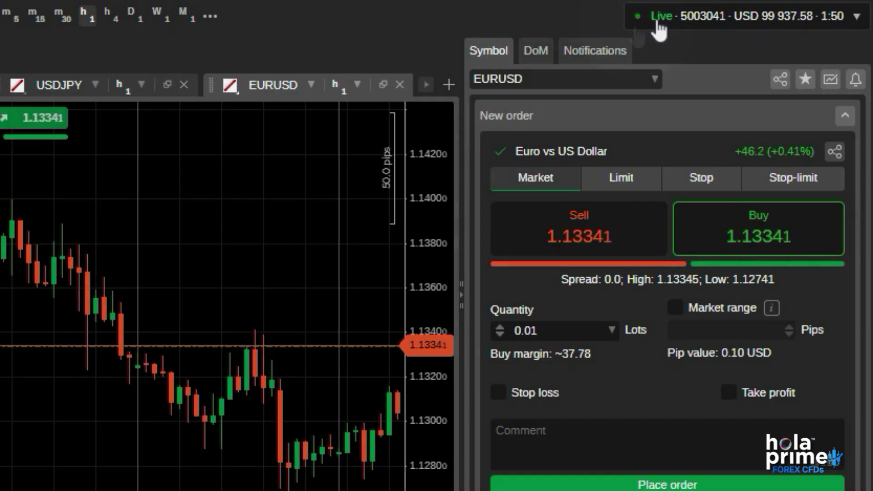
Switch from the account list to another Live hedging account holding four positions.
left_click(763, 18)
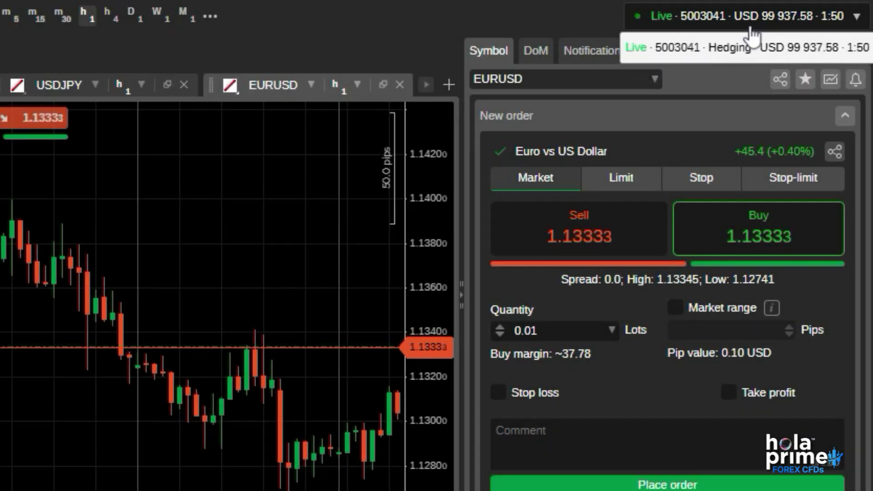
left_click(752, 28)
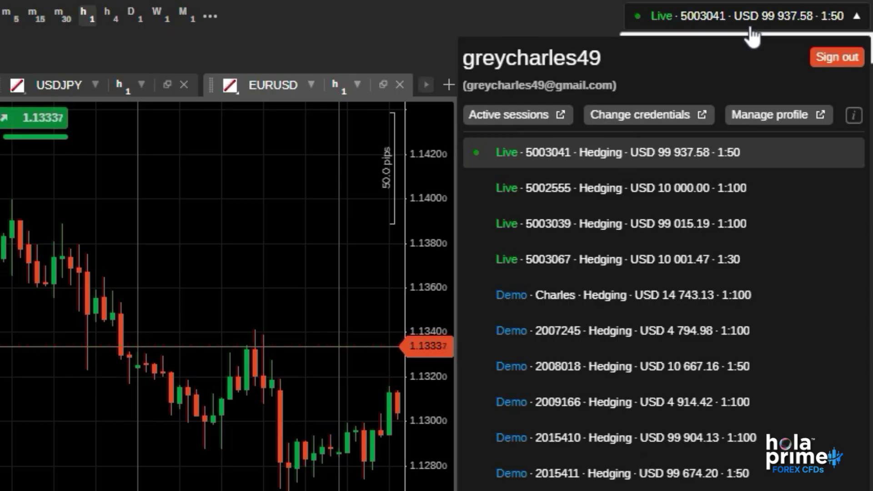
left_click(733, 225)
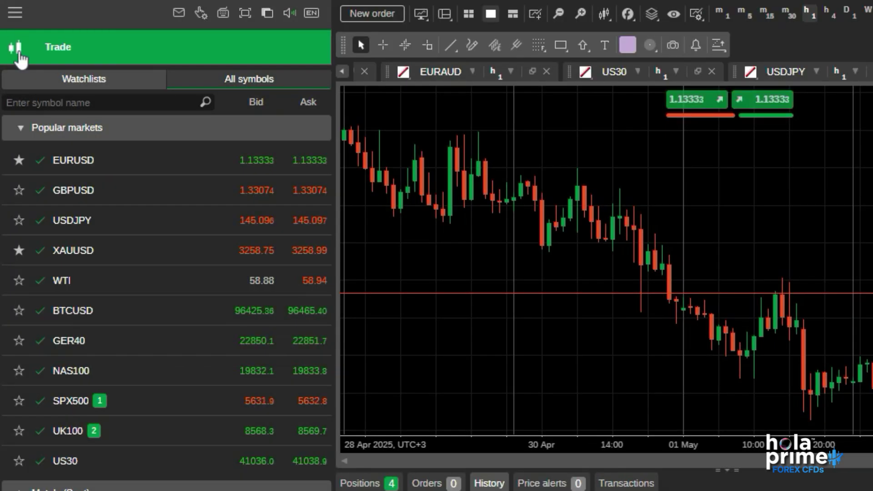
left_click(20, 52)
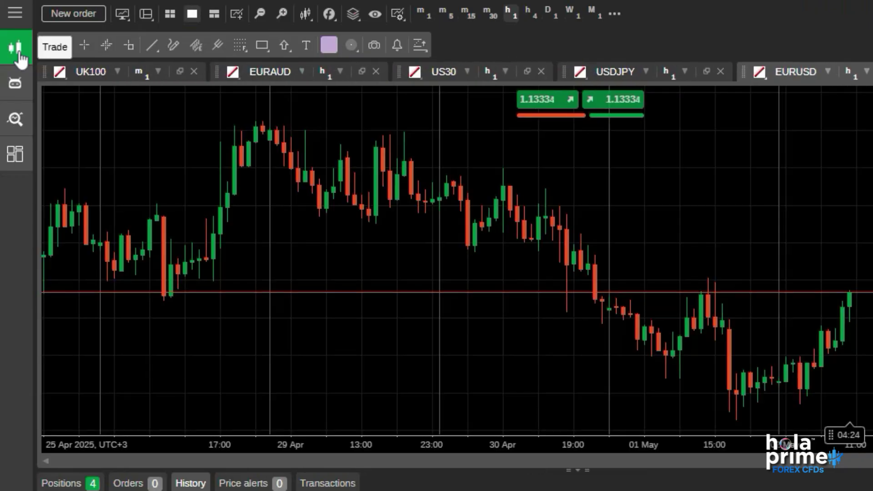
left_click(18, 50)
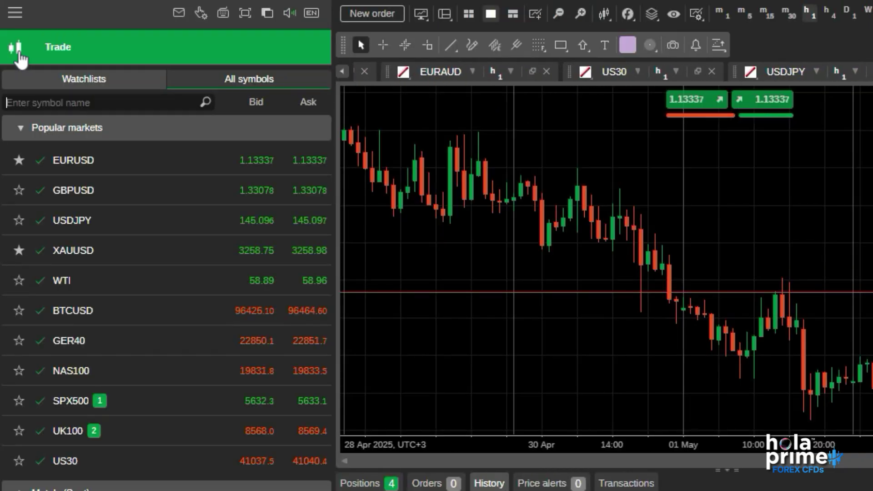
left_click(75, 86)
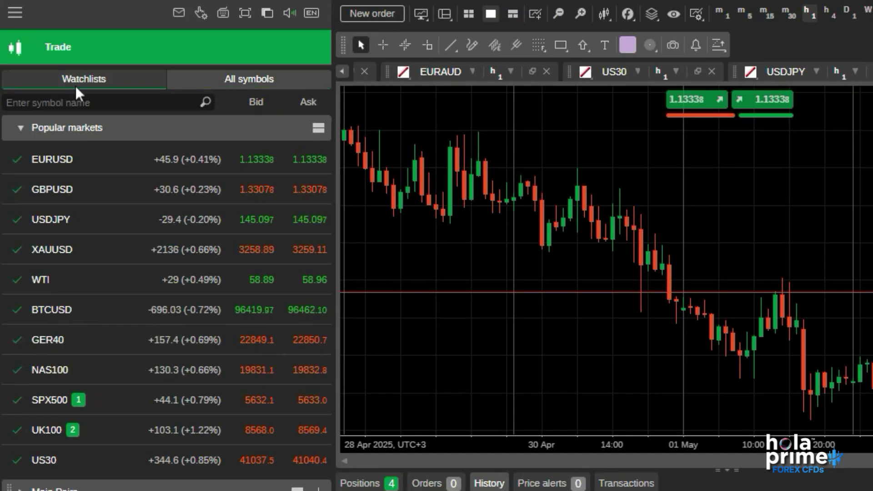
left_click(222, 83)
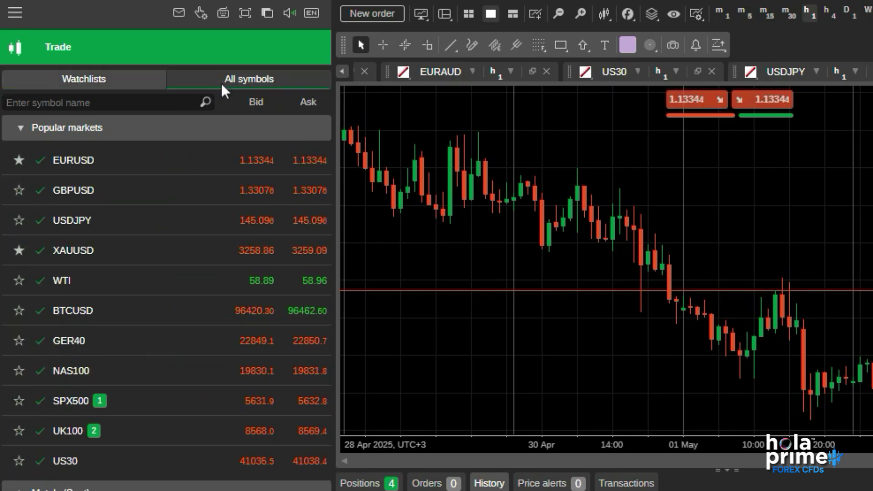
left_click(155, 100)
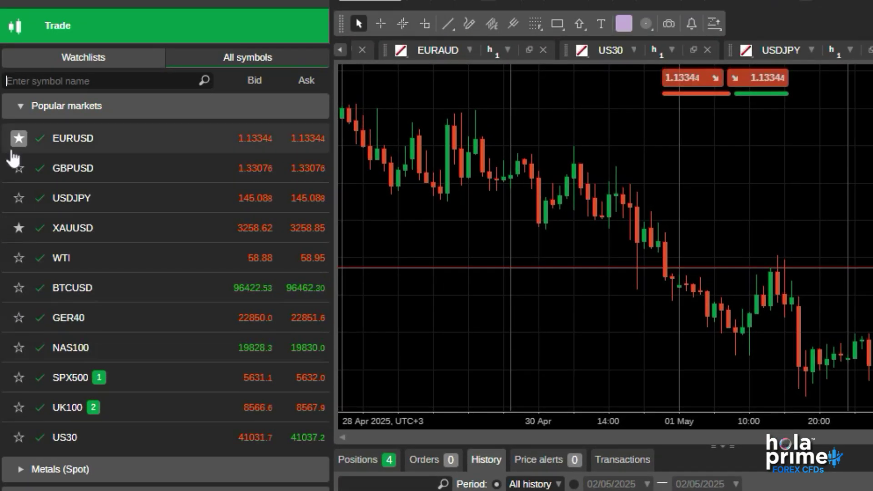
Search for GBPUSD, load its chart, and show its Add to Watchlist options.
type("GBPUSD")
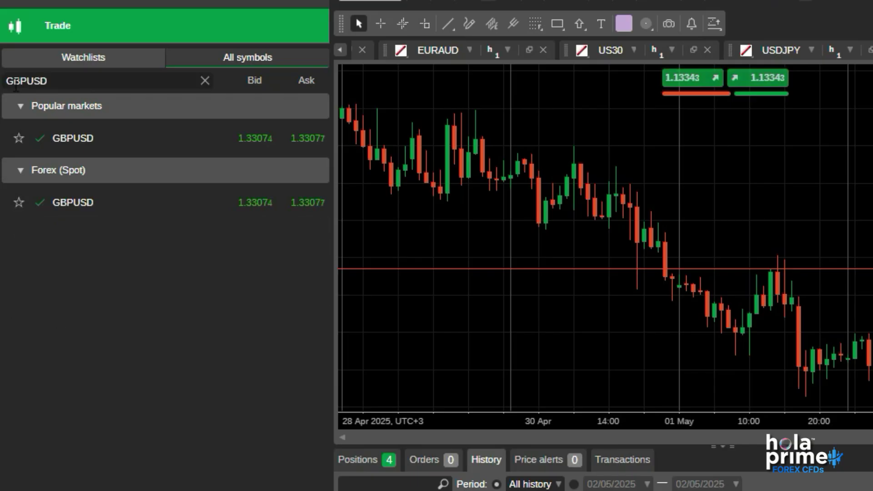
left_click(57, 147)
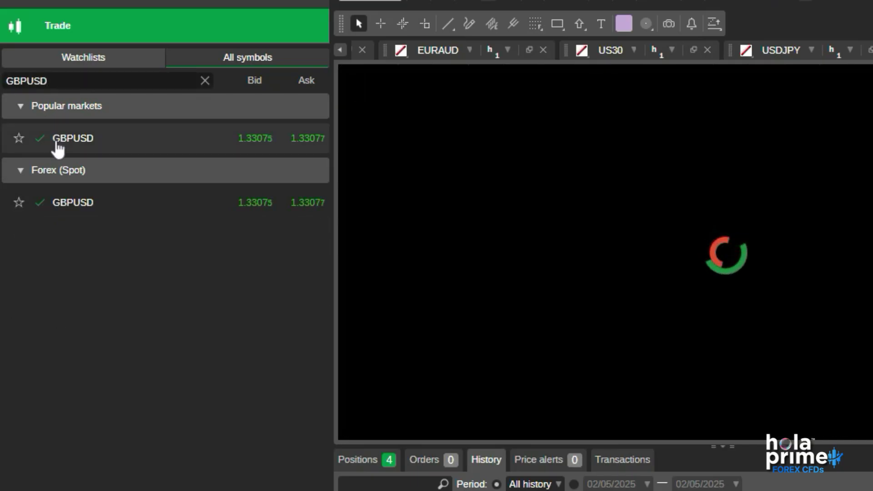
right_click(57, 146)
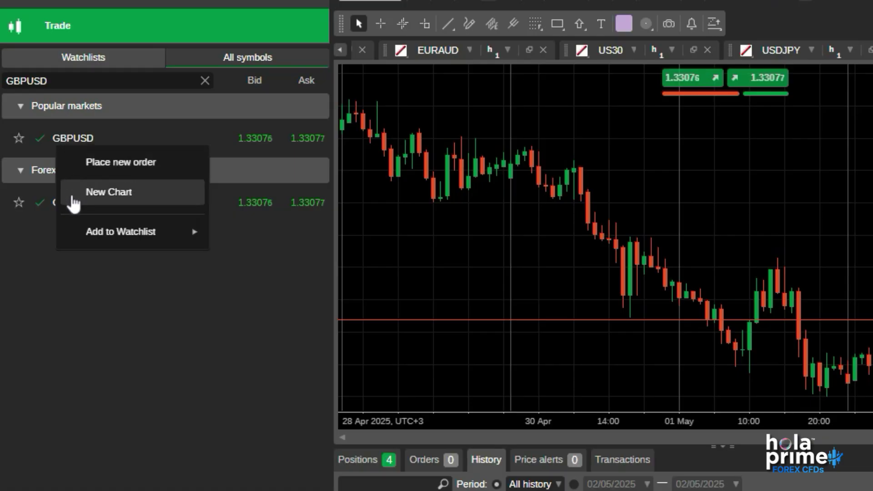
mouse_move(80, 245)
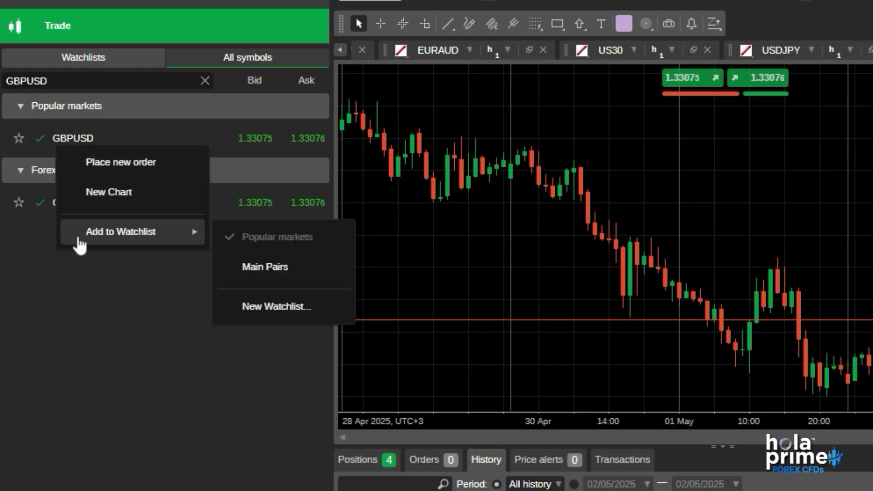
Start a new GBPUSD order and view the Limit, Stop and Stop-limit order forms.
left_click(81, 166)
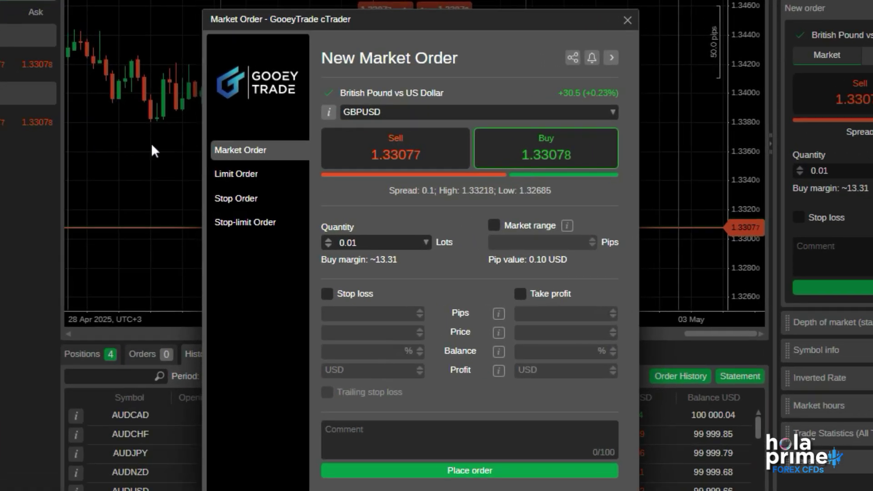
left_click(237, 176)
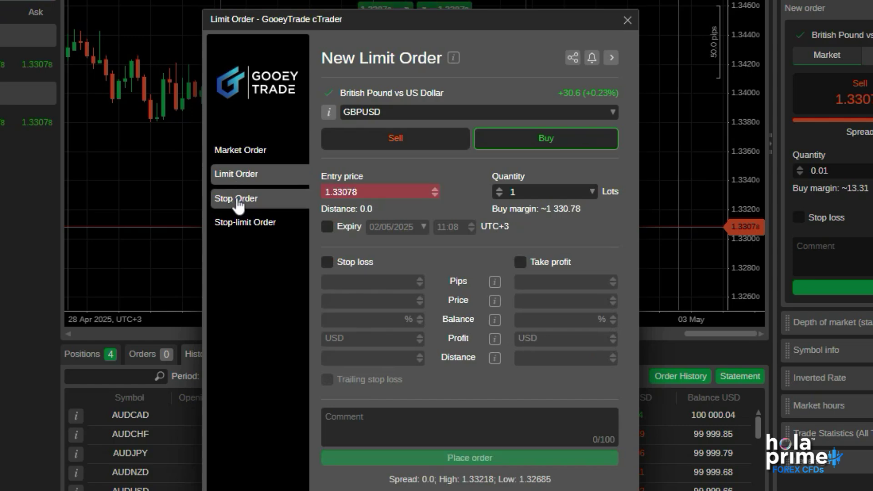
left_click(237, 199)
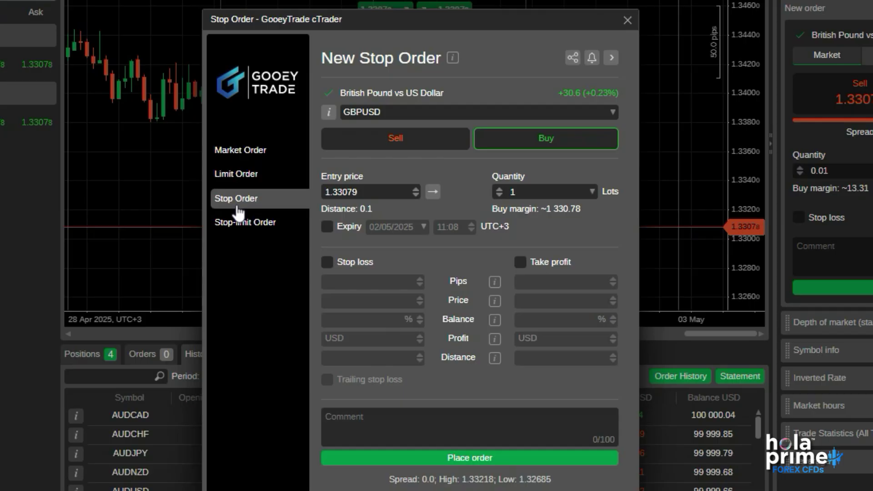
left_click(239, 229)
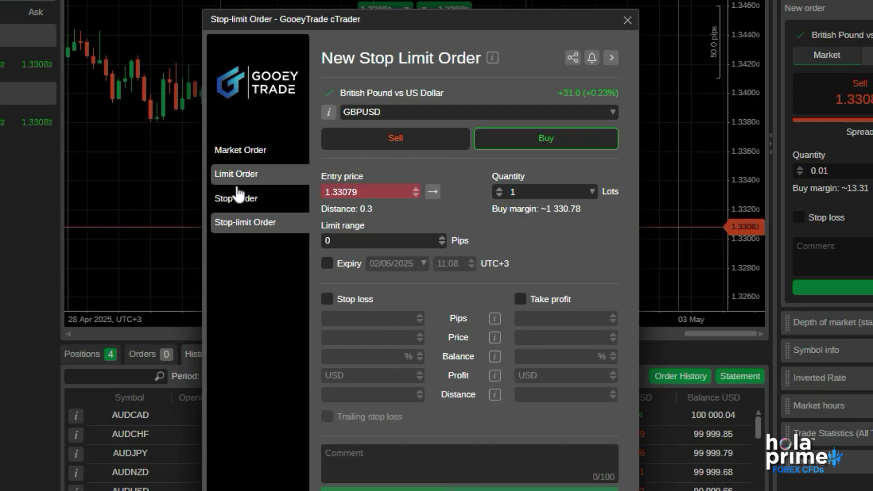
Set the GBPUSD order to a market sell, keeping GBPUSD and 0.01 lots.
left_click(237, 155)
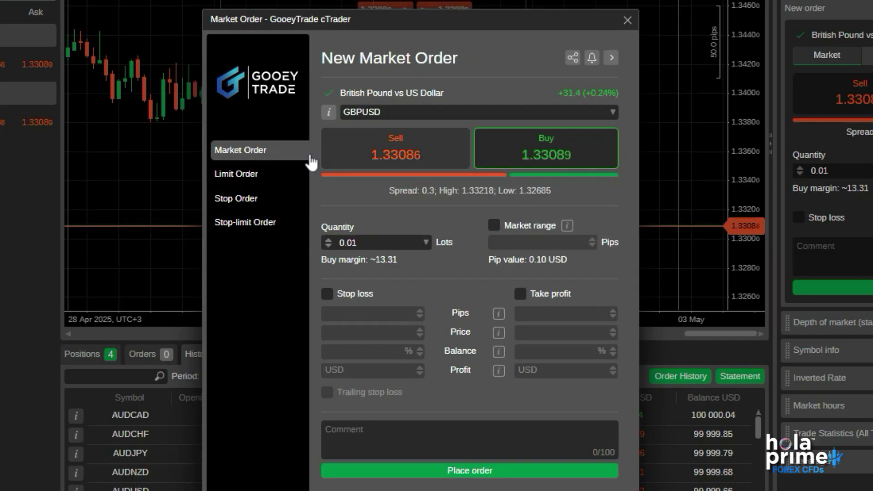
left_click(613, 112)
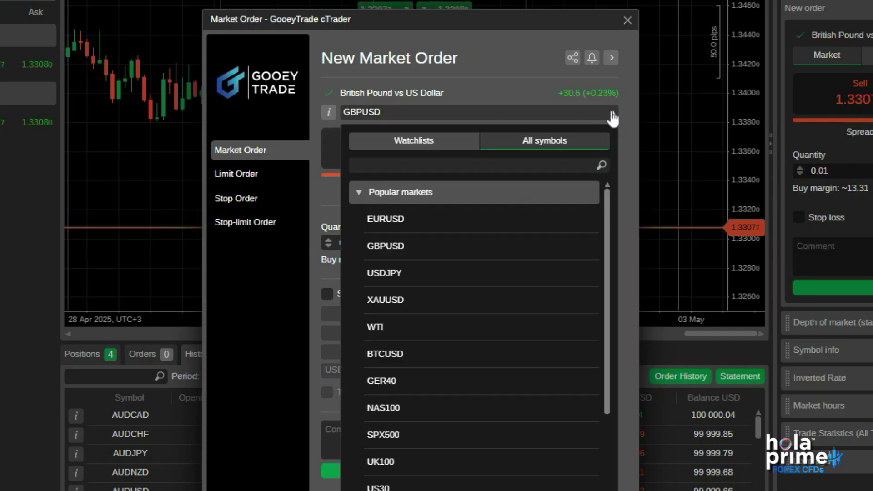
left_click(613, 113)
left_click(449, 158)
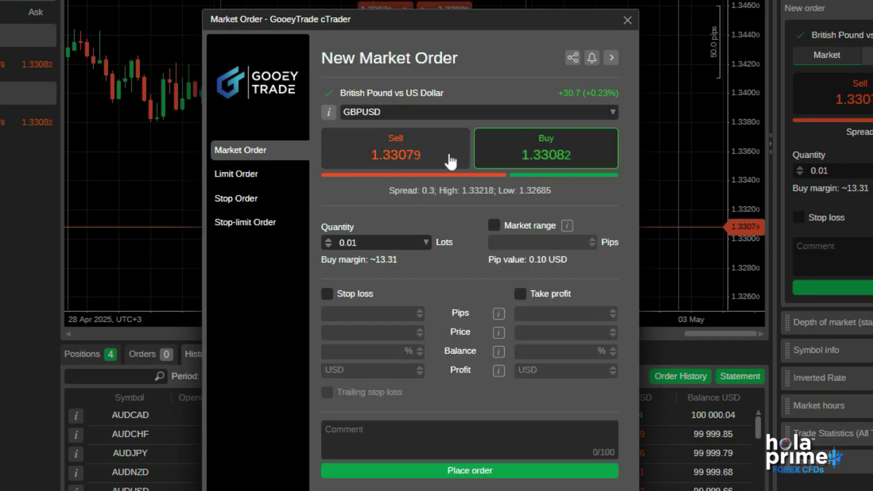
left_click(426, 243)
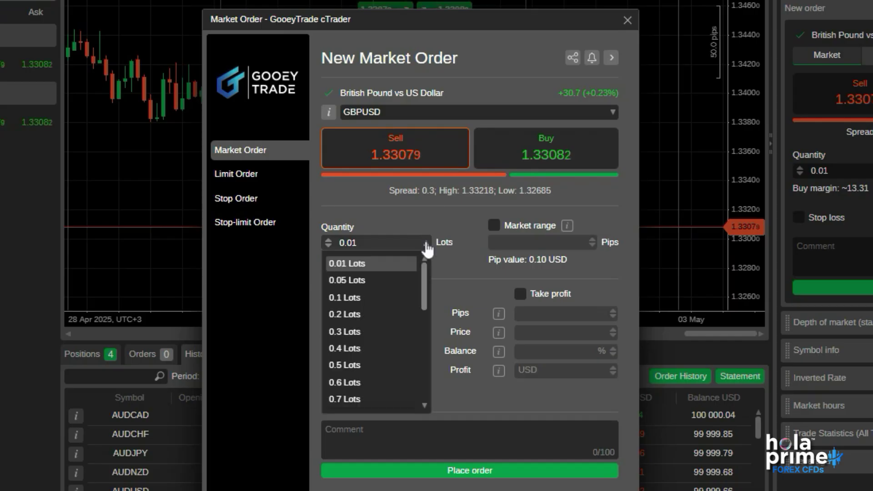
left_click(426, 242)
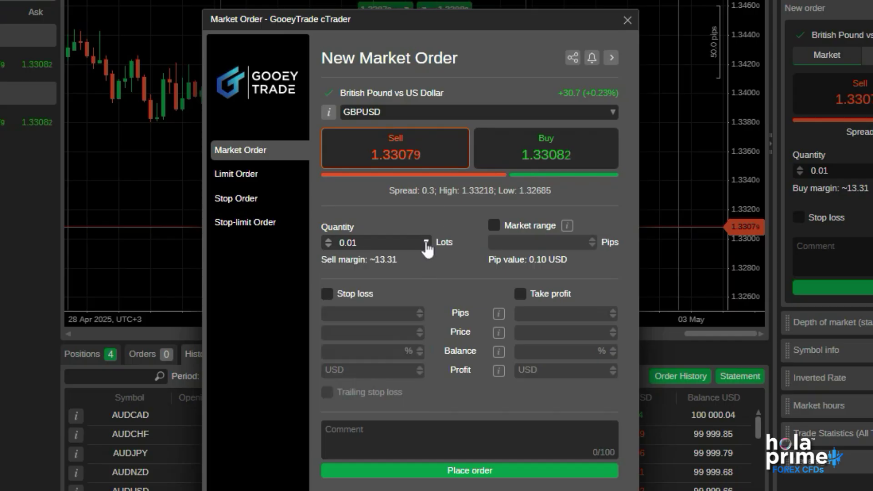
Enable a trailing stop loss and raise its price to about 1.34157.
left_click(327, 294)
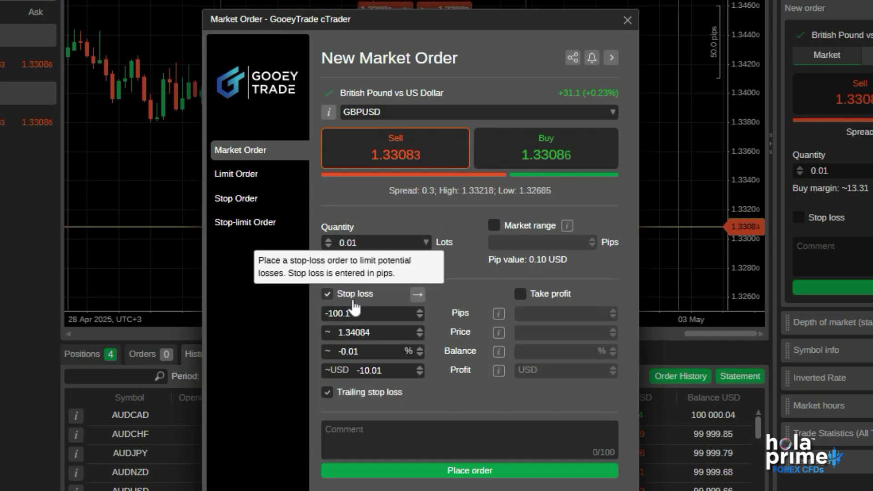
left_click(419, 311)
left_click(418, 311)
left_click(419, 311)
left_click(419, 311)
left_click(418, 311)
left_click(419, 330)
left_click(419, 330)
left_click(419, 330)
left_click(419, 330)
left_click(419, 330)
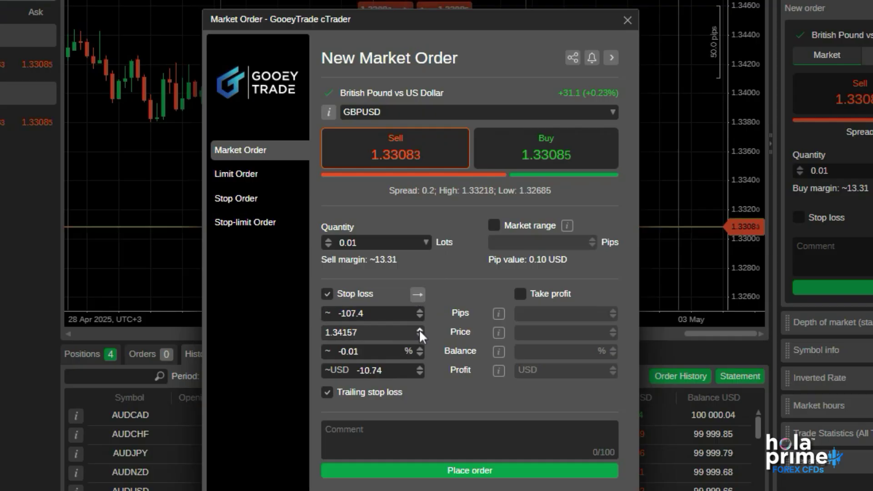
left_click(419, 330)
left_click(419, 330)
left_click(419, 330)
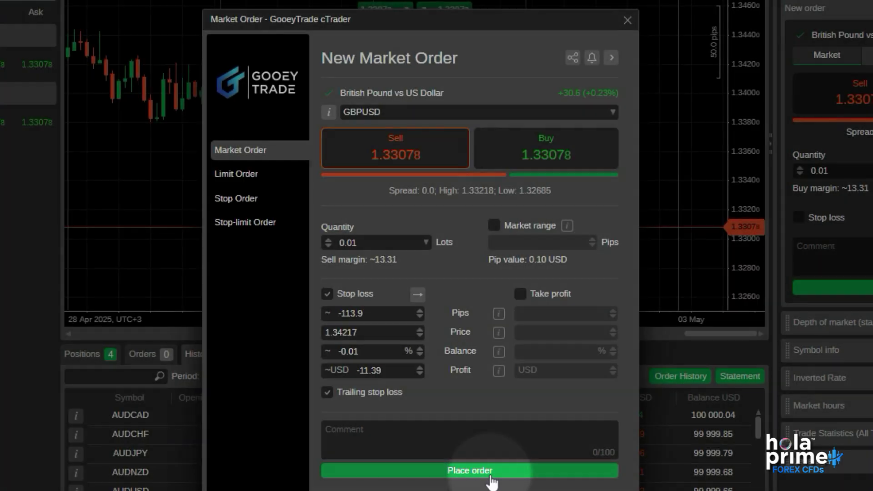
Place the GBPUSD sell, add a 1.32696 take profit, and drag the trailing stop to 1.33830.
left_click(491, 473)
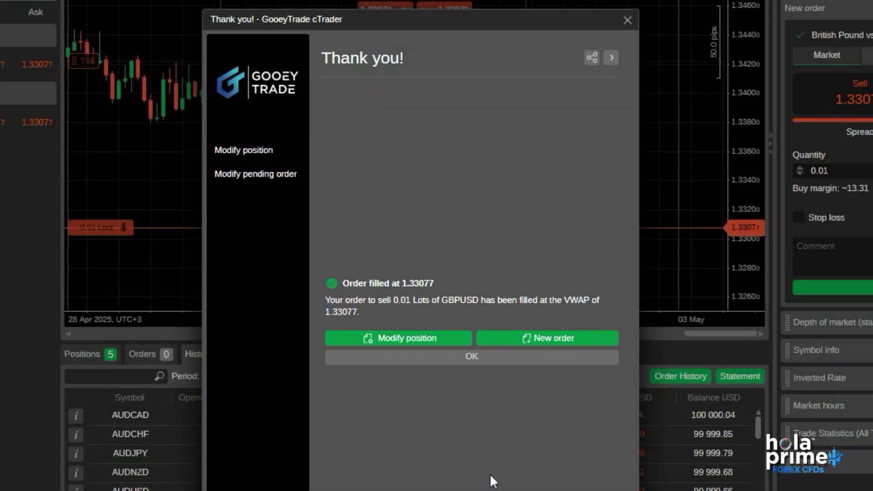
left_click(473, 373)
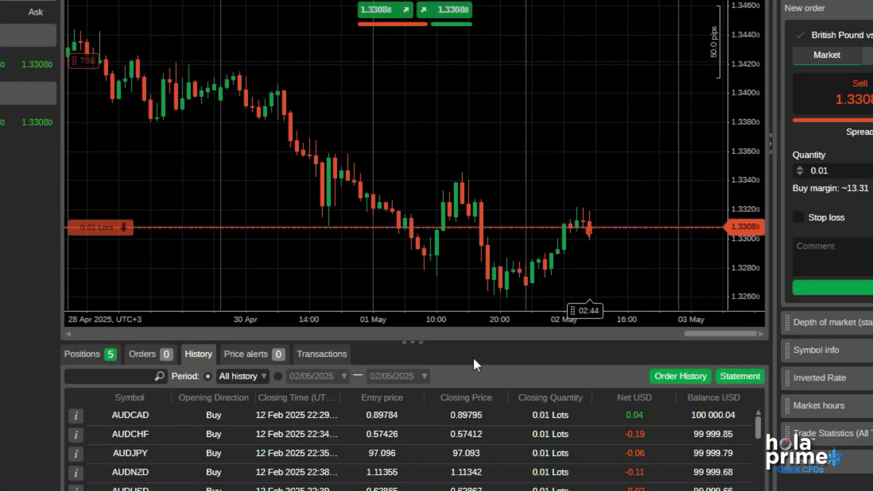
mouse_move(99, 234)
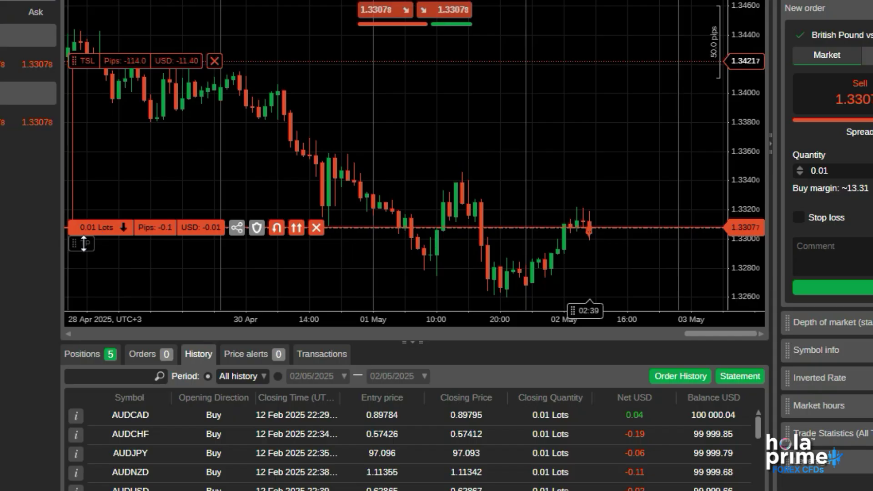
left_click_drag(84, 244, 81, 282)
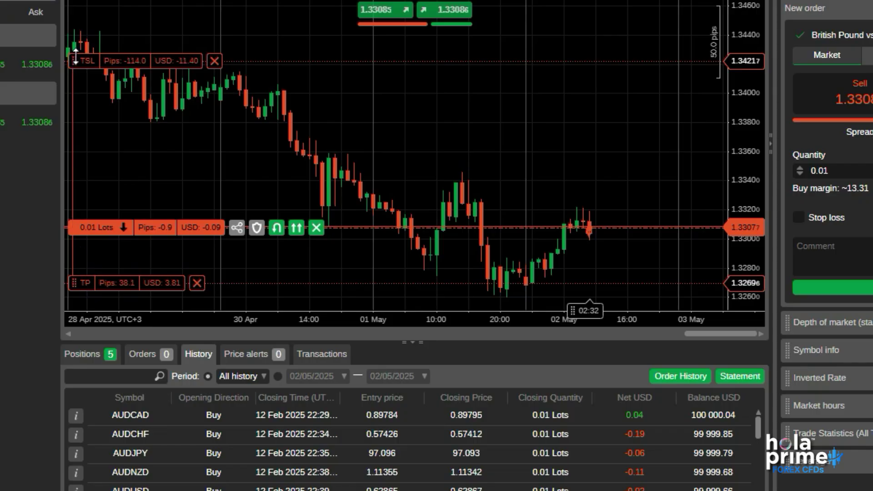
left_click_drag(76, 61, 78, 117)
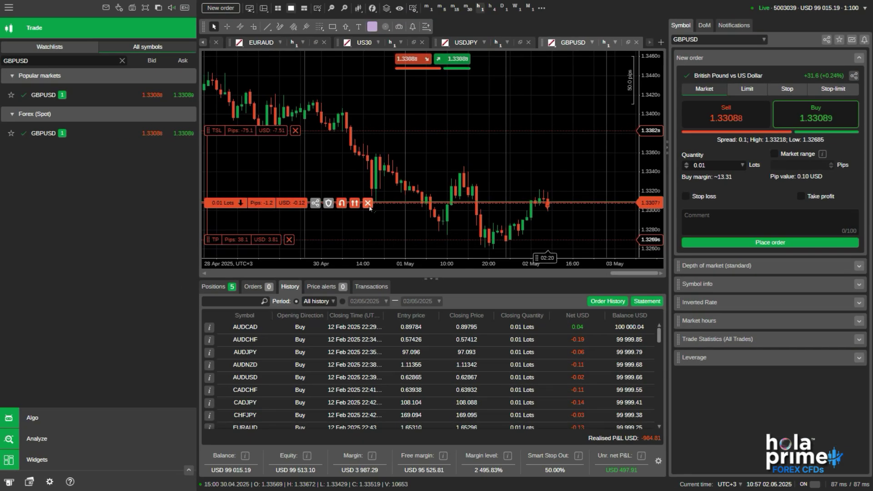
Close the 0.01-lot GBPUSD position, quick-sell 0.1 lots, and drag a 0.1-lot buy order to 1.33628.
left_click(369, 204)
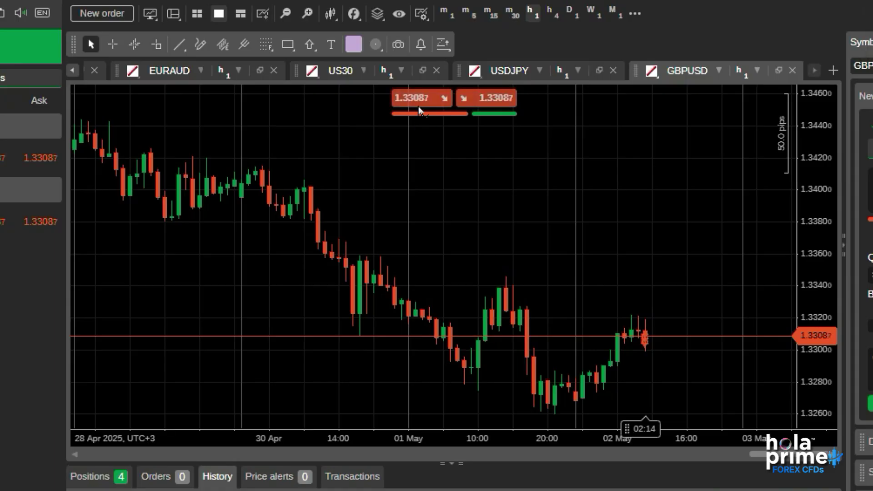
mouse_move(418, 102)
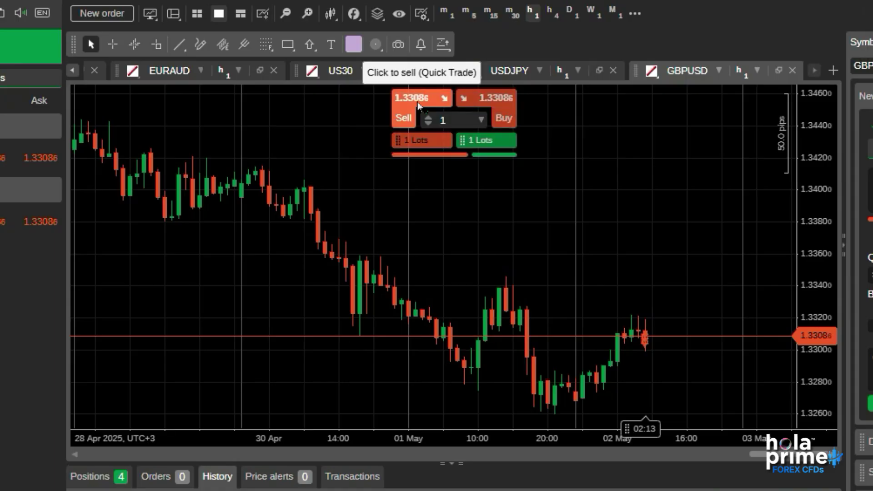
left_click(481, 121)
left_click(464, 180)
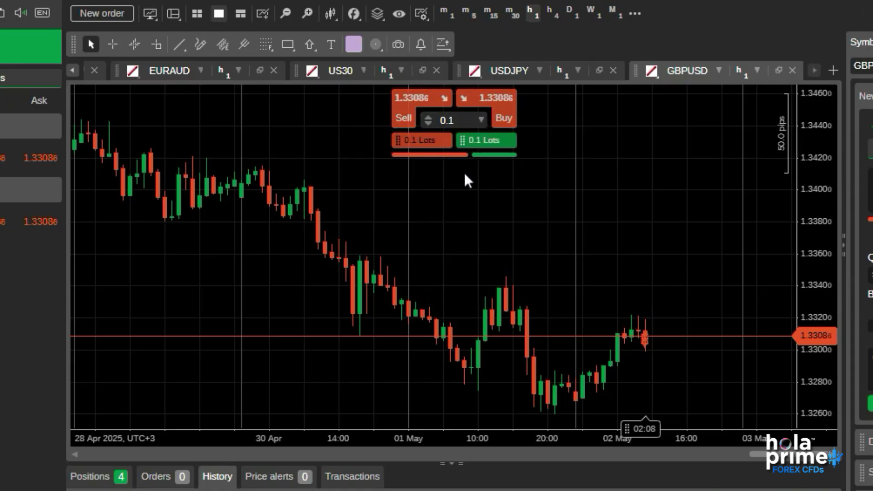
left_click(410, 104)
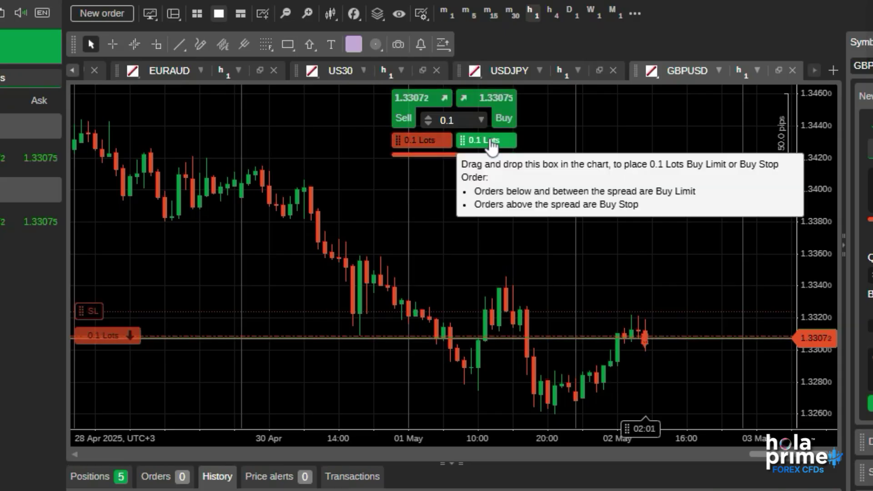
left_click_drag(492, 145, 493, 249)
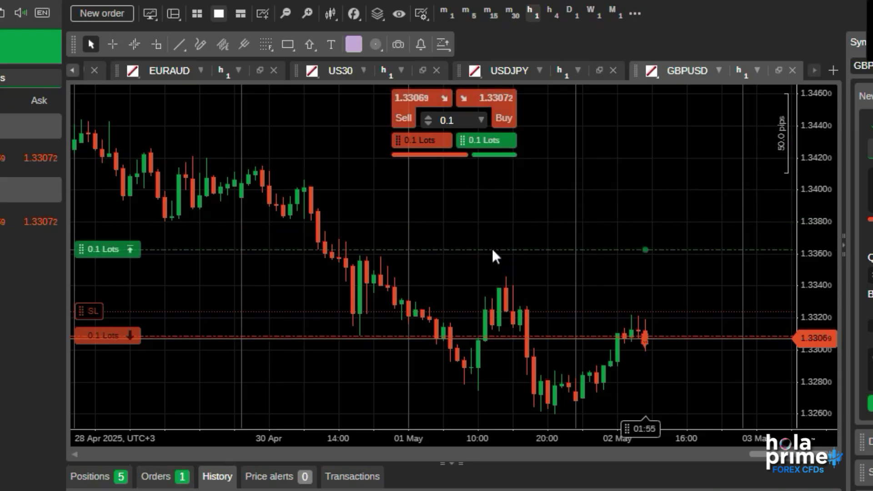
Switch the GBPUSD chart to a line chart.
right_click(493, 228)
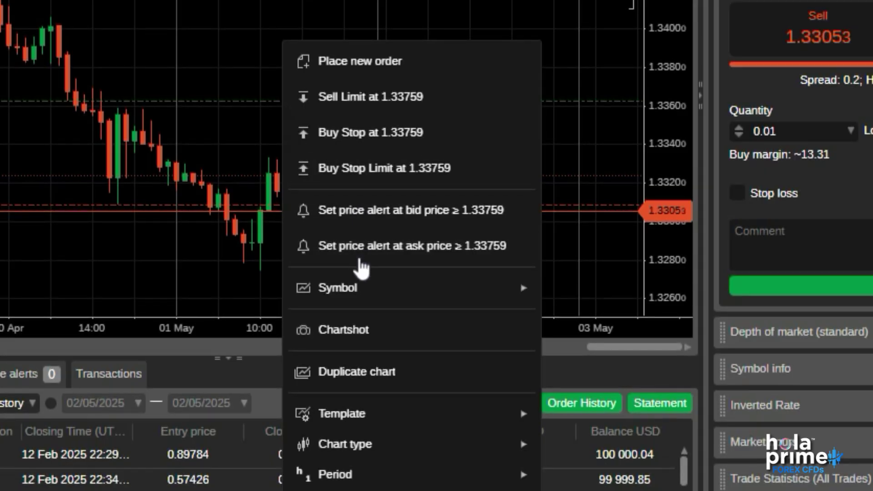
mouse_move(360, 288)
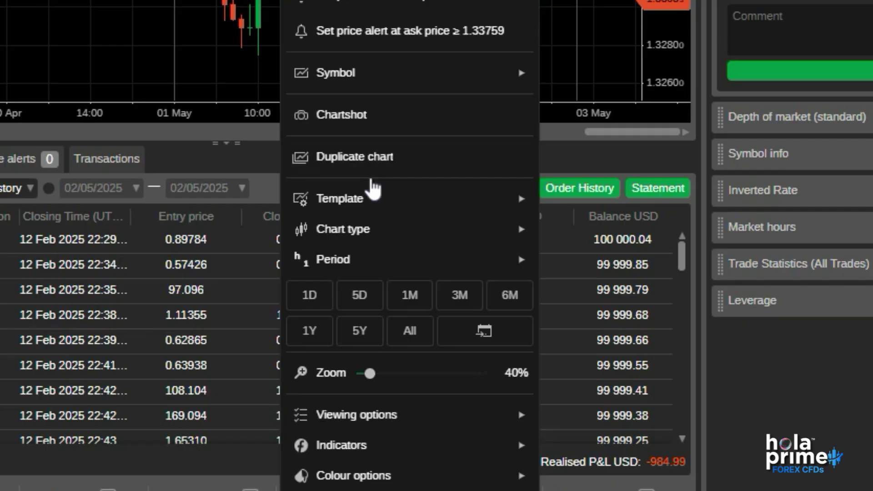
mouse_move(370, 234)
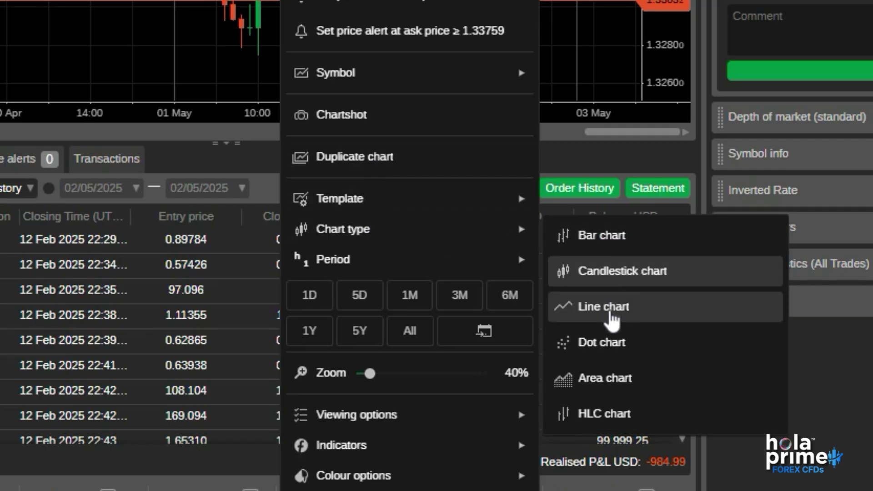
left_click(610, 308)
Zoom the chart from 40% to 70% and turn off its grid lines.
mouse_move(416, 266)
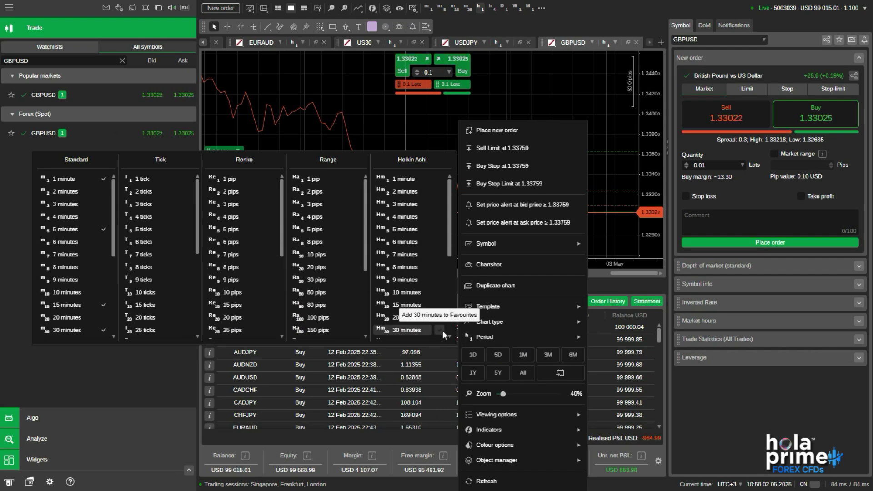
scroll(416, 272, "down", 3)
left_click_drag(503, 395, 507, 395)
mouse_move(506, 417)
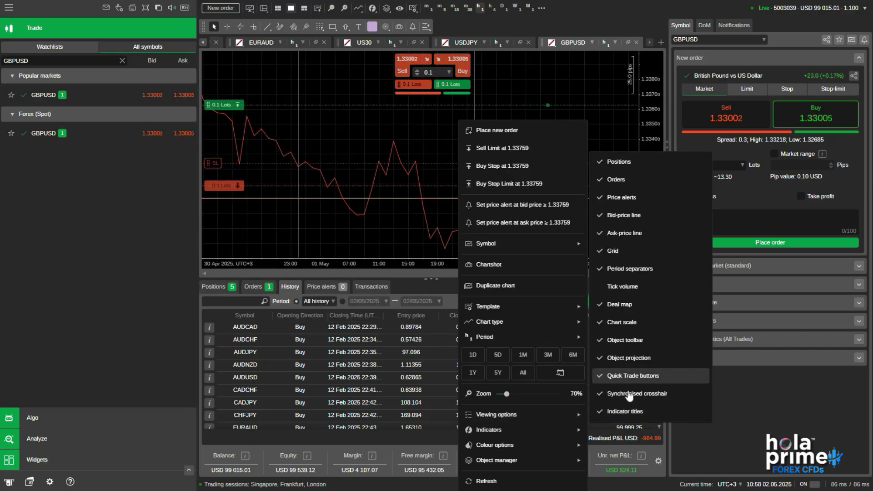
left_click(624, 251)
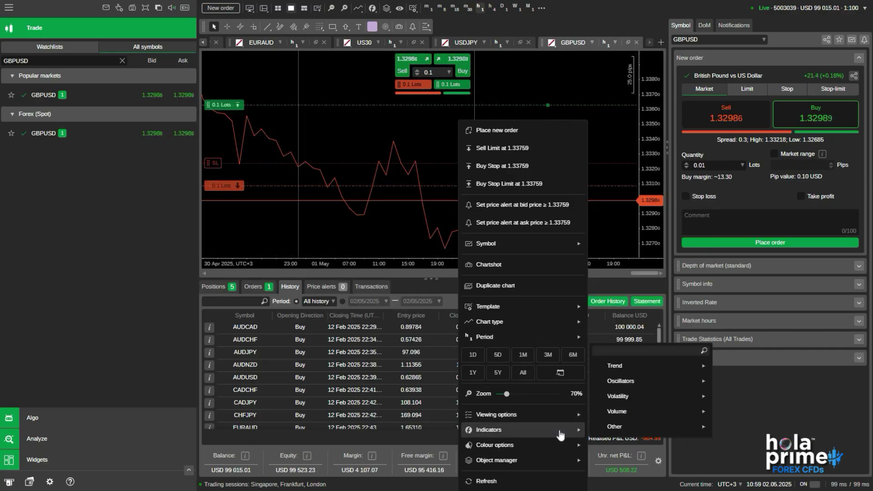
mouse_move(569, 445)
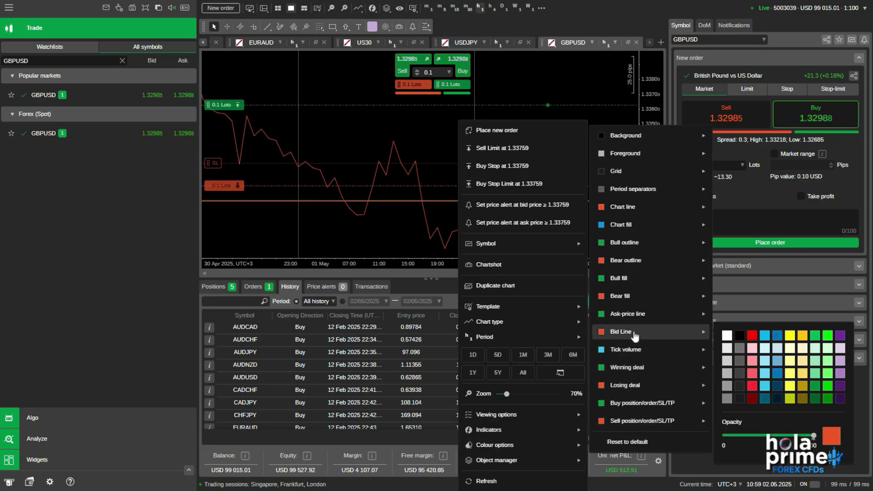
mouse_move(629, 142)
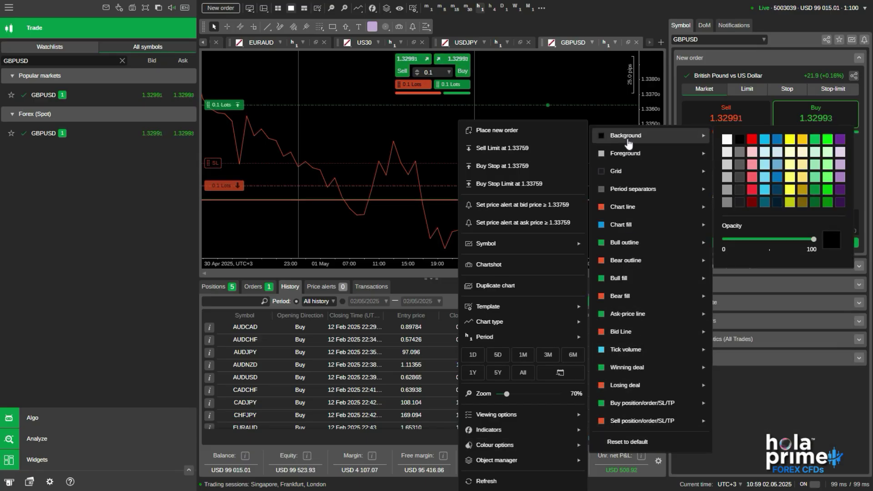
mouse_move(549, 463)
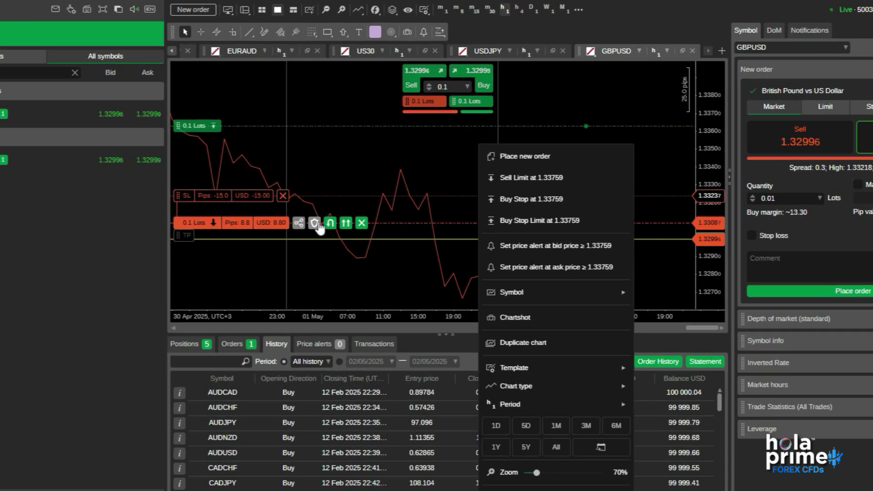
Close the chart options and briefly check the saved workspaces list.
left_click(325, 187)
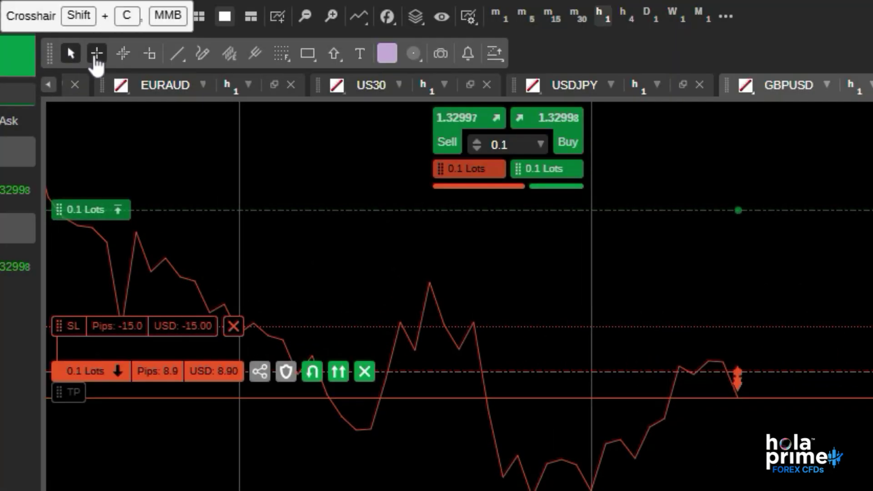
mouse_move(171, 59)
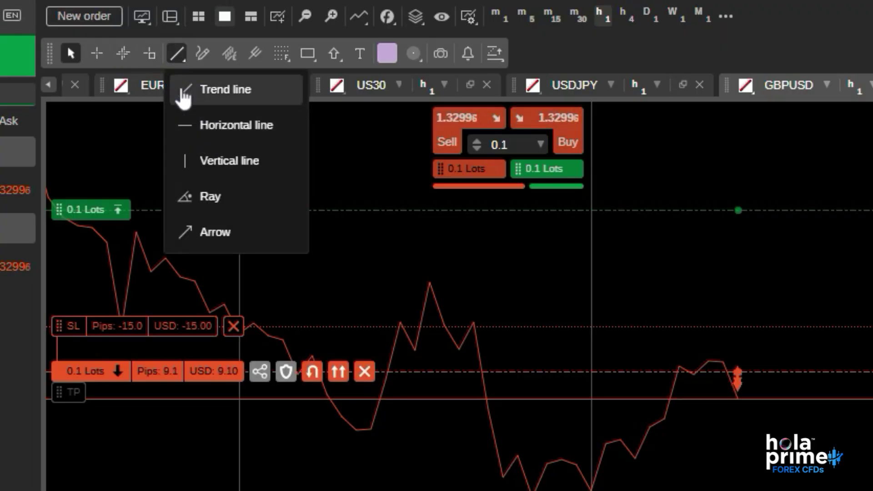
mouse_move(313, 69)
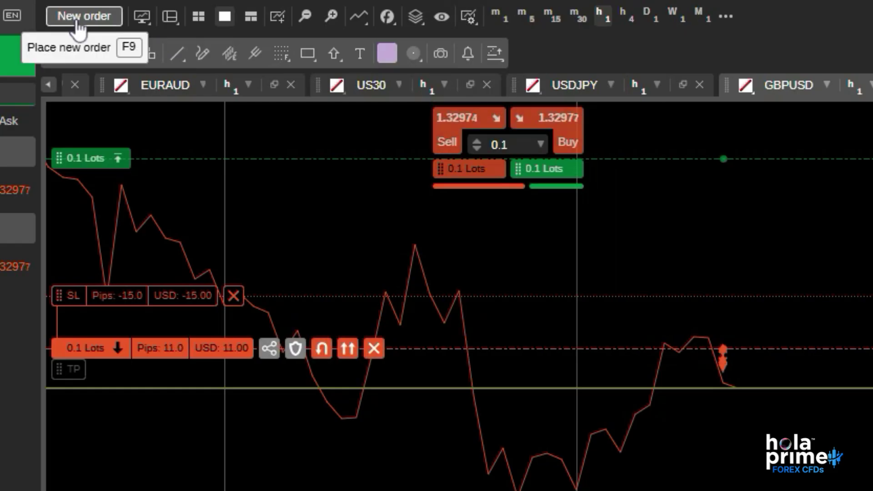
left_click(142, 22)
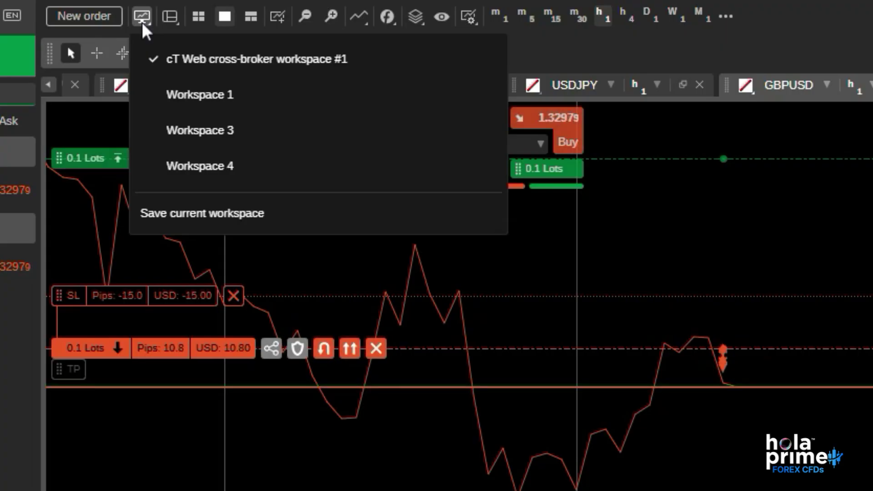
left_click(142, 22)
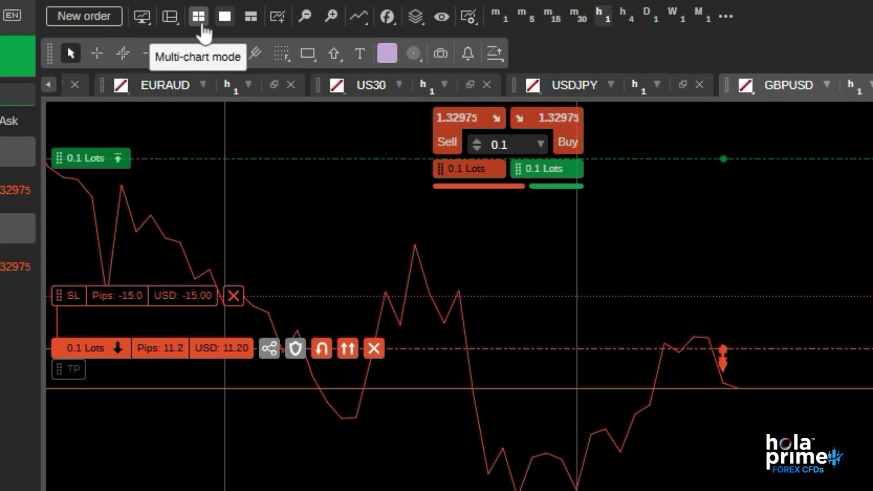
Go from multi-chart grid to single-chart mode and show the EURAUD chart.
left_click(202, 24)
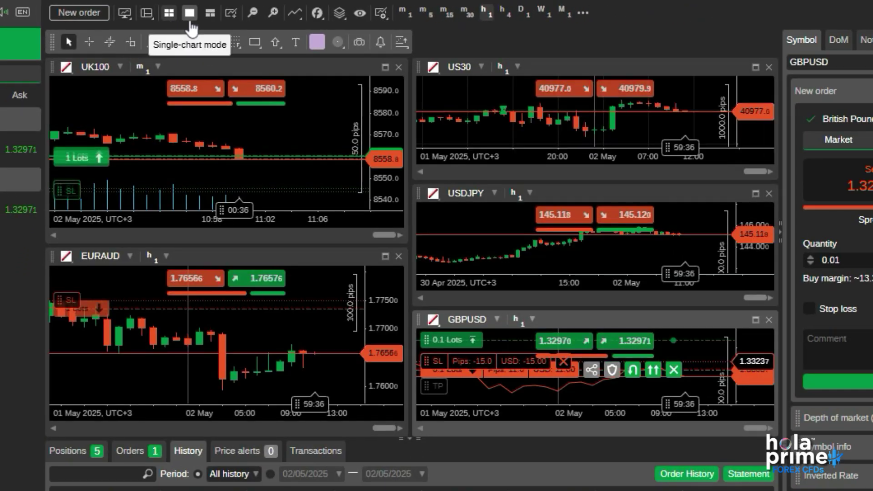
left_click(192, 25)
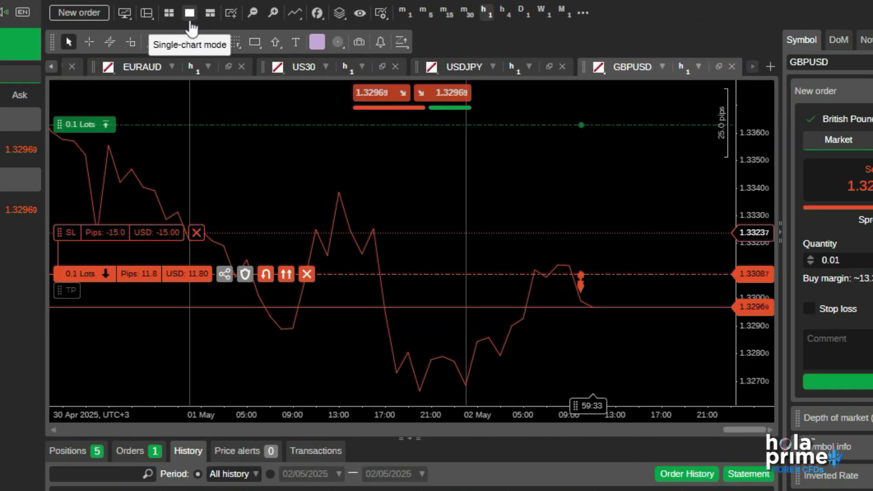
left_click(152, 75)
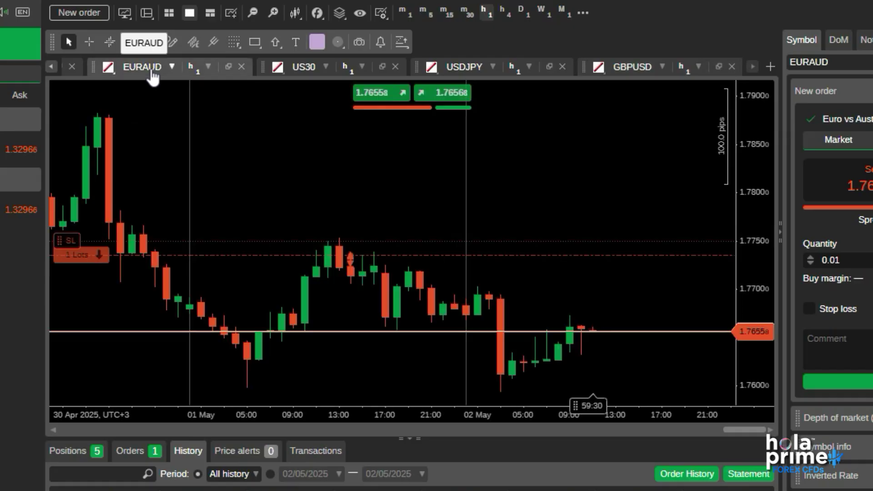
Switch to the US30 chart and list the open positions, bringing up the UK100 position's actions.
left_click(293, 73)
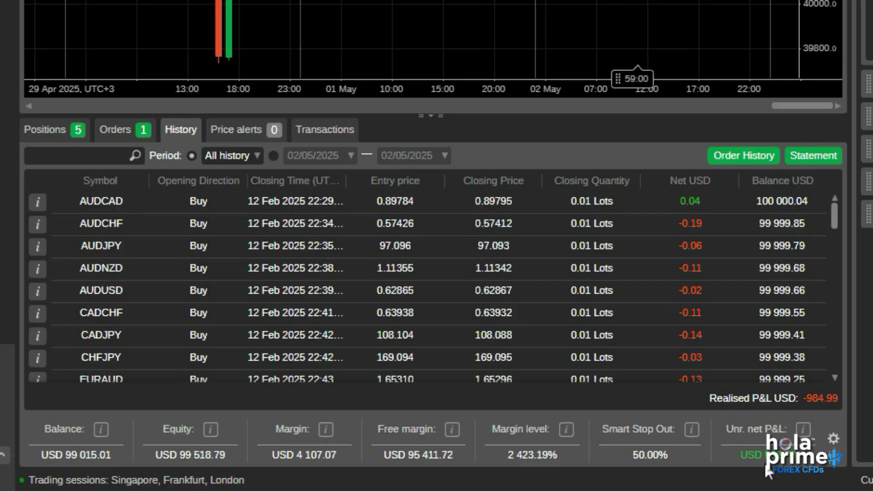
left_click(47, 144)
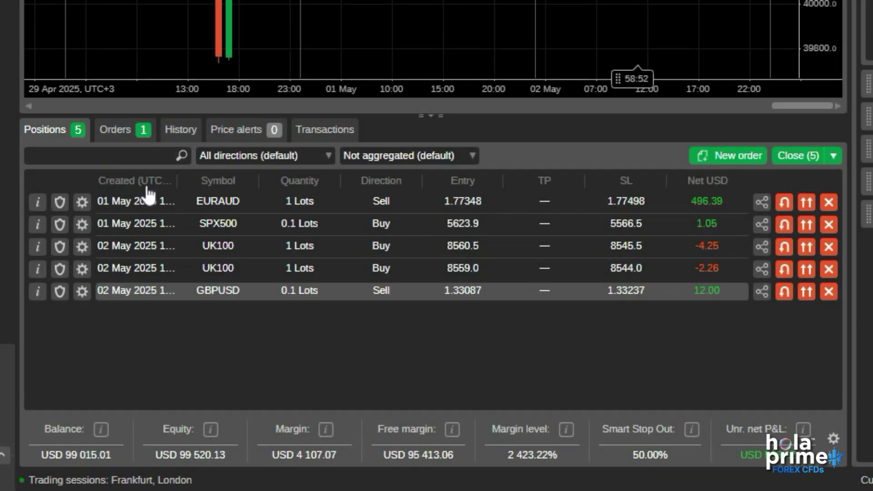
right_click(159, 247)
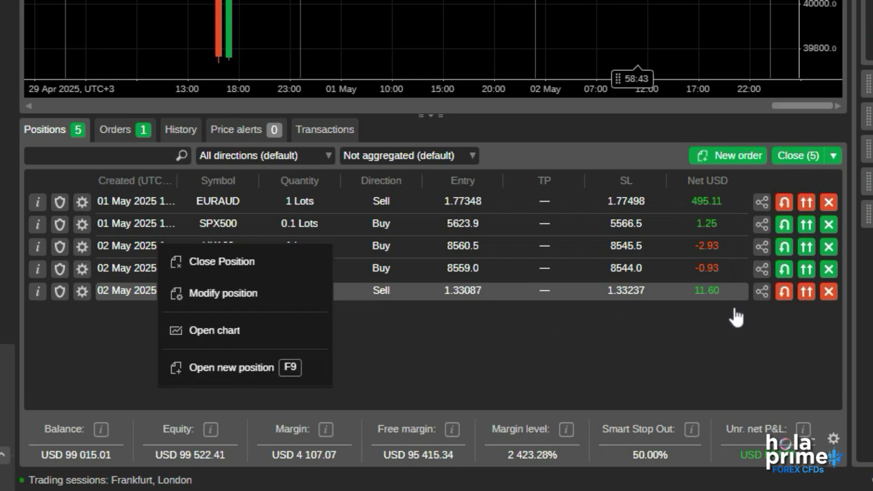
Close the GBPUSD sell position, then close all four remaining open positions.
left_click(829, 292)
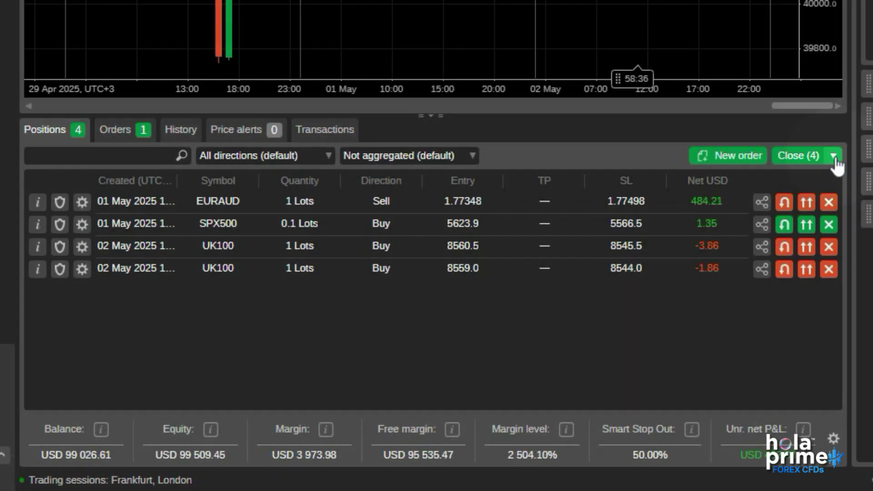
left_click(835, 158)
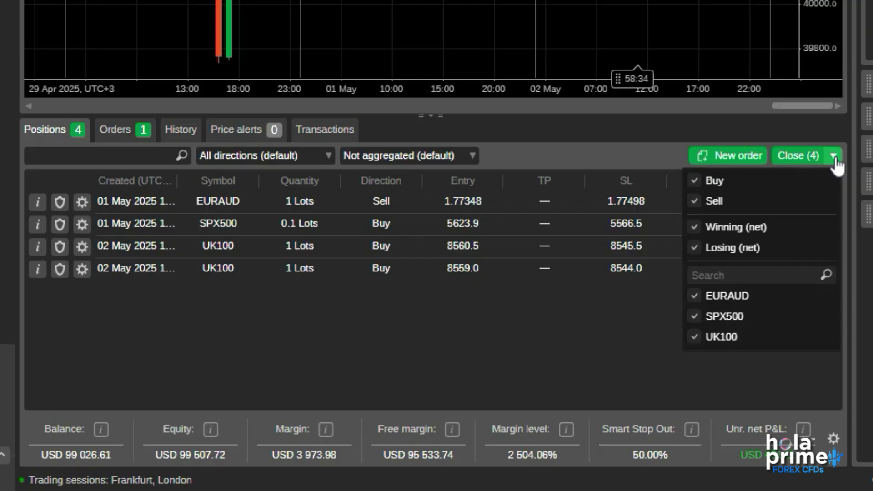
left_click(803, 158)
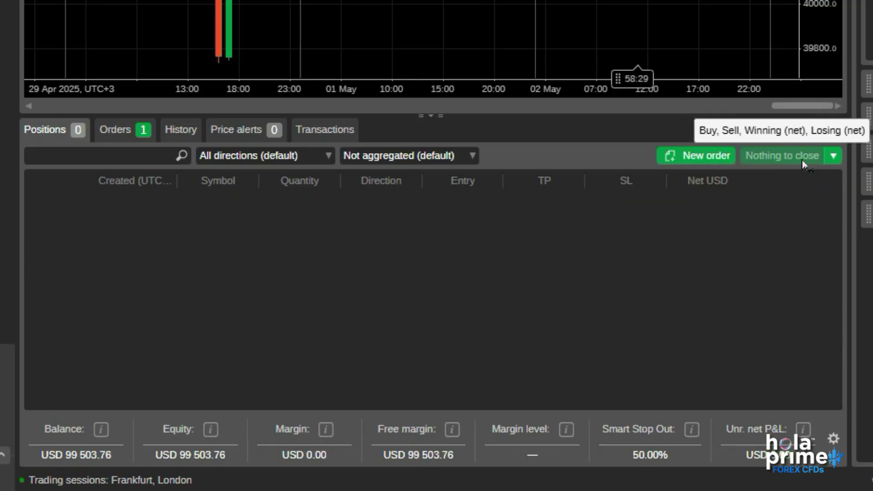
Review the GBPUSD stop order, trade history for All periods, price alerts and the transactions list.
left_click(119, 130)
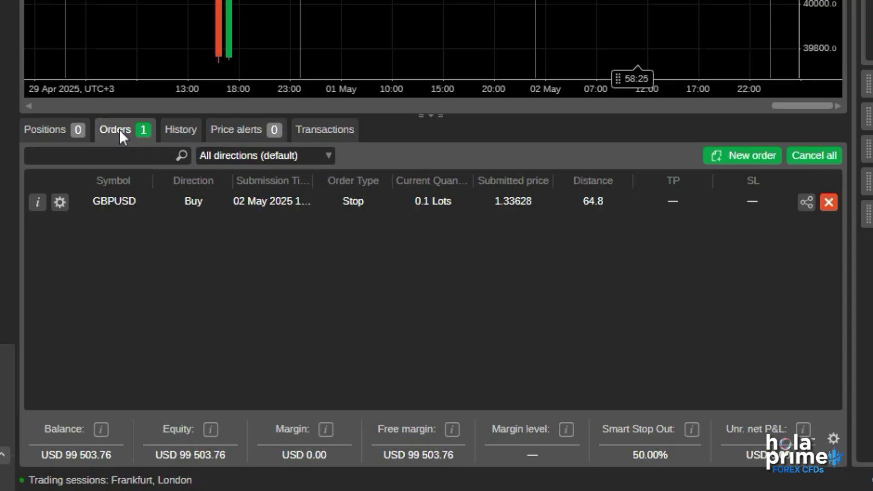
right_click(143, 209)
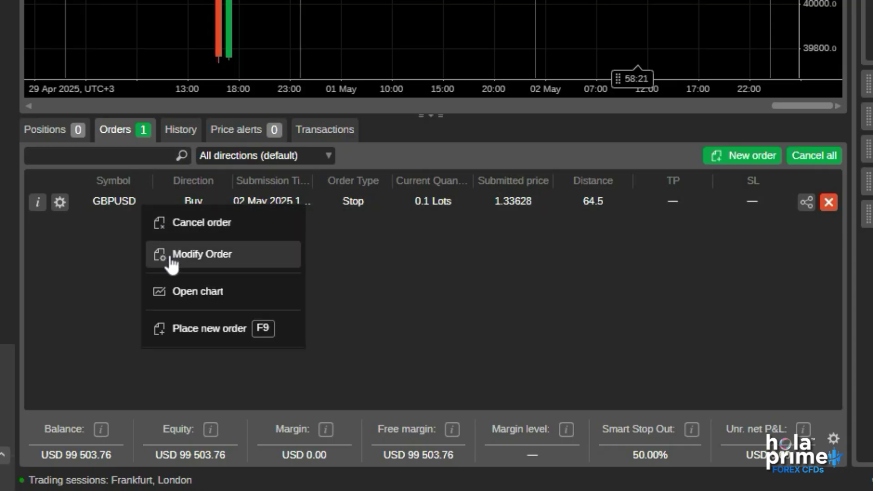
left_click(182, 129)
left_click(182, 129)
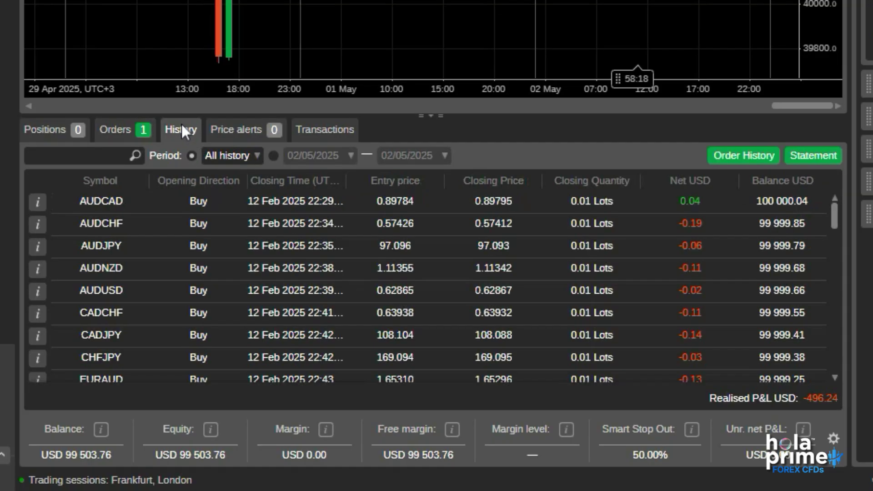
left_click(256, 157)
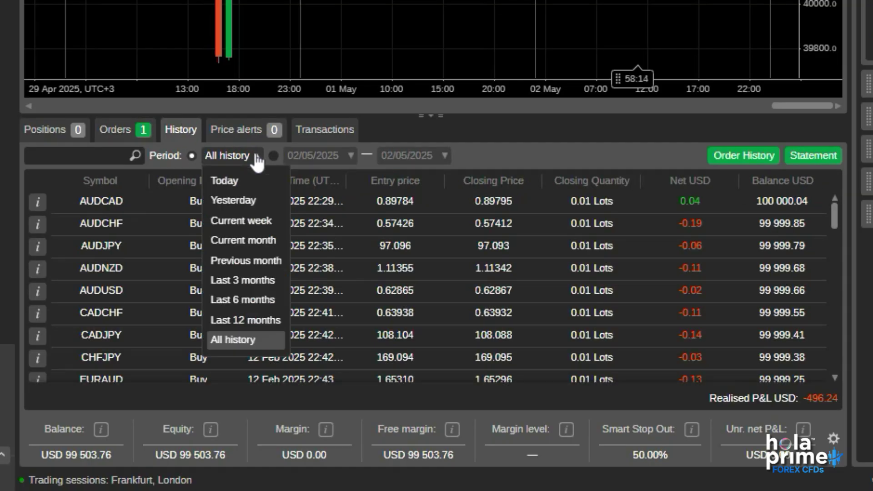
left_click(256, 157)
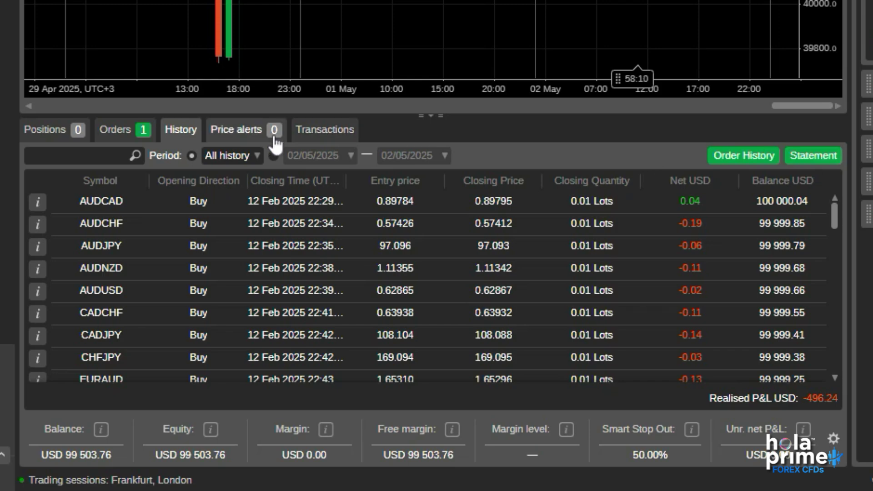
left_click(254, 133)
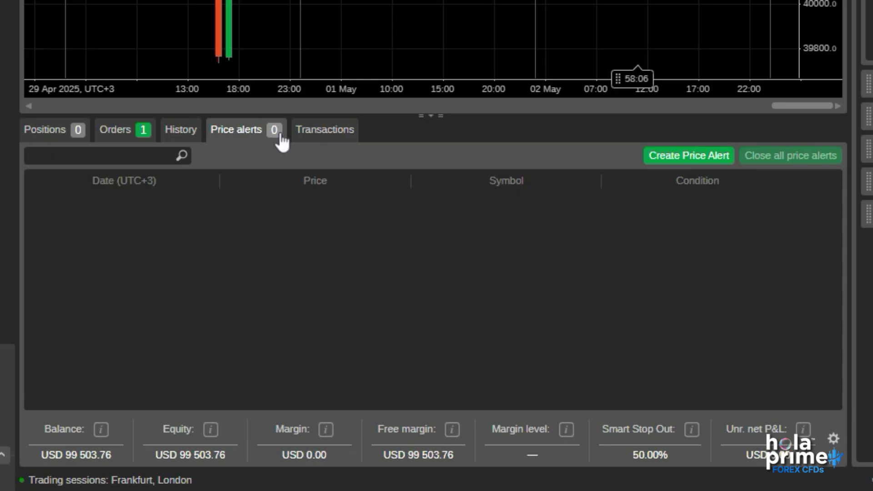
left_click(317, 132)
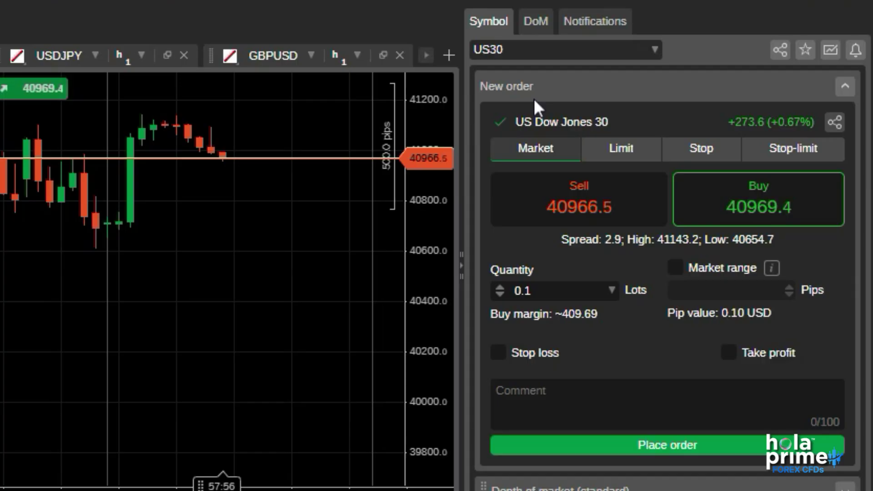
Place a 0.1-lot US30 market sell order without a stop loss.
left_click(655, 51)
left_click(655, 51)
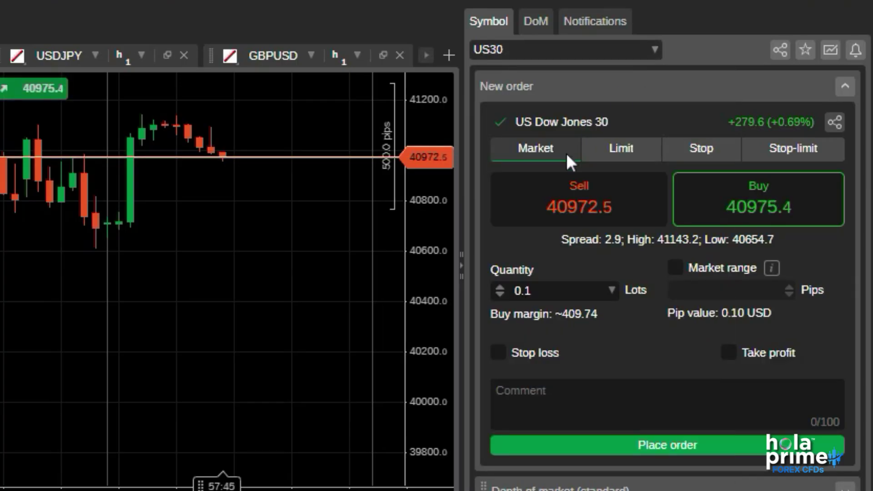
left_click(614, 201)
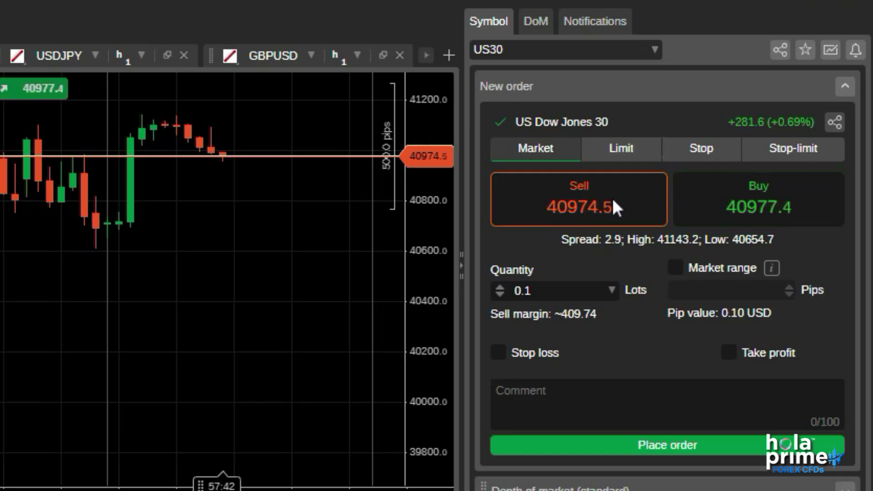
left_click(612, 291)
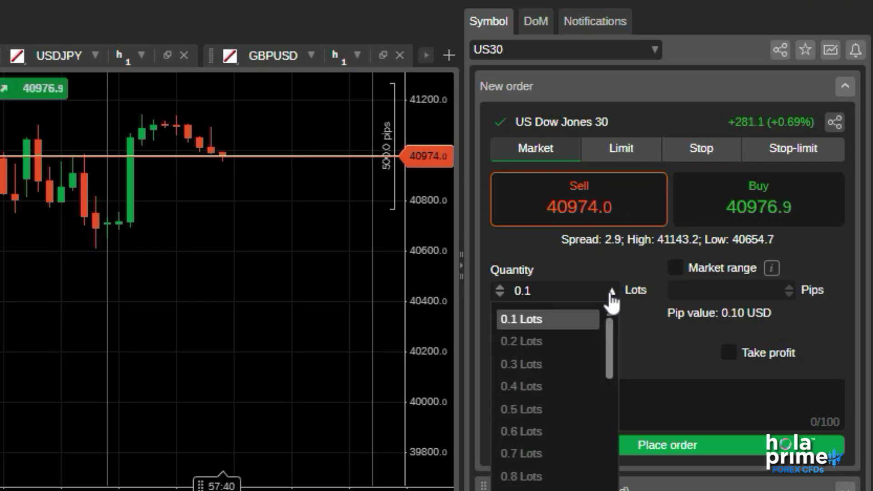
left_click(612, 291)
left_click(500, 353)
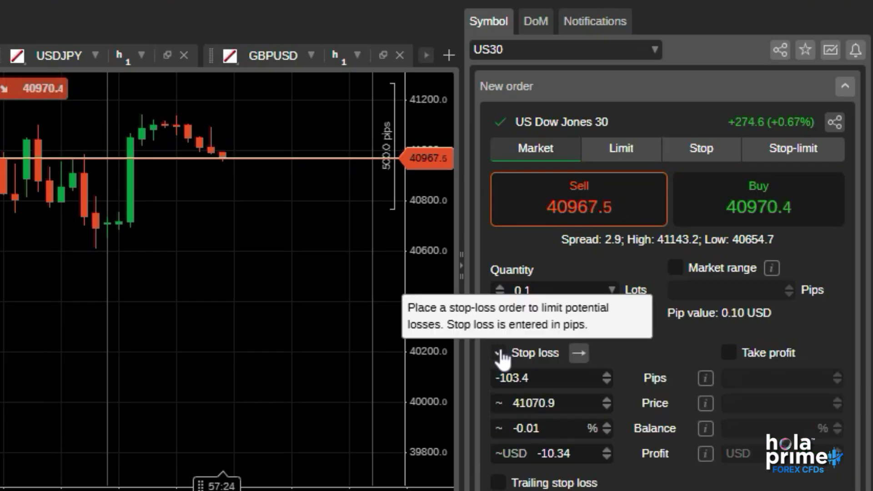
left_click(501, 353)
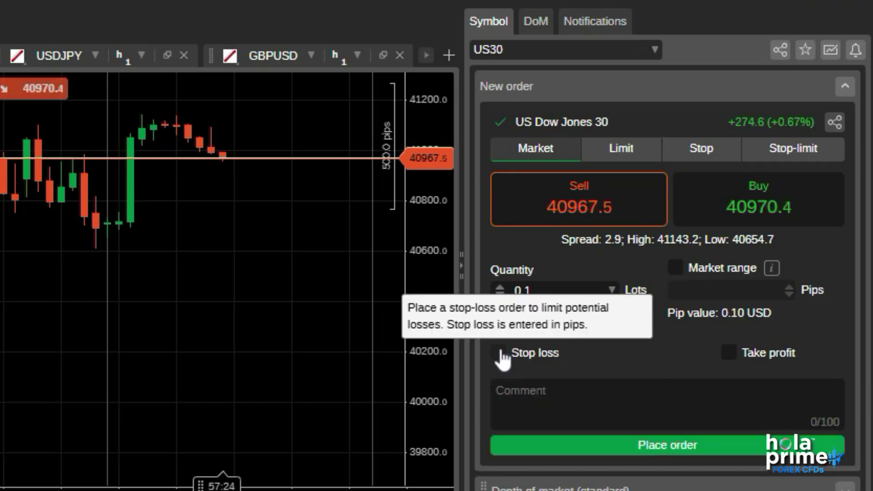
left_click(660, 455)
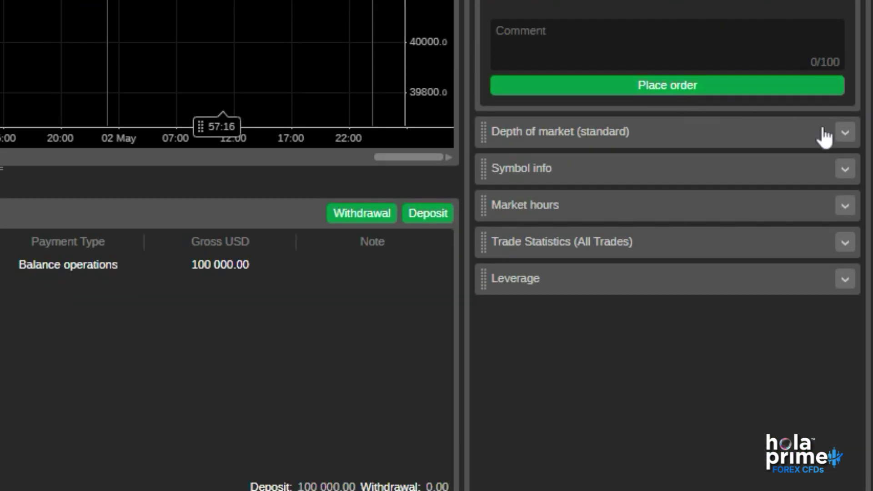
Expand US30 Depth of market and Symbol info, scrolling through the swap and position details.
left_click(845, 490)
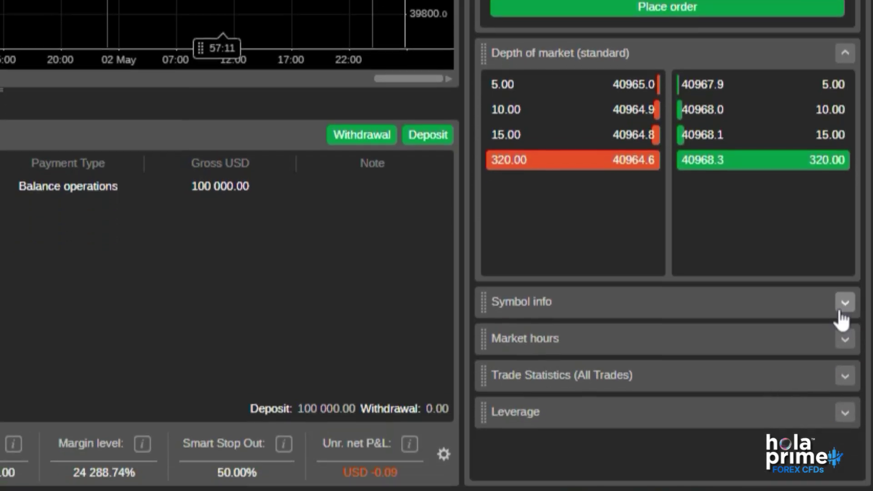
left_click(845, 381)
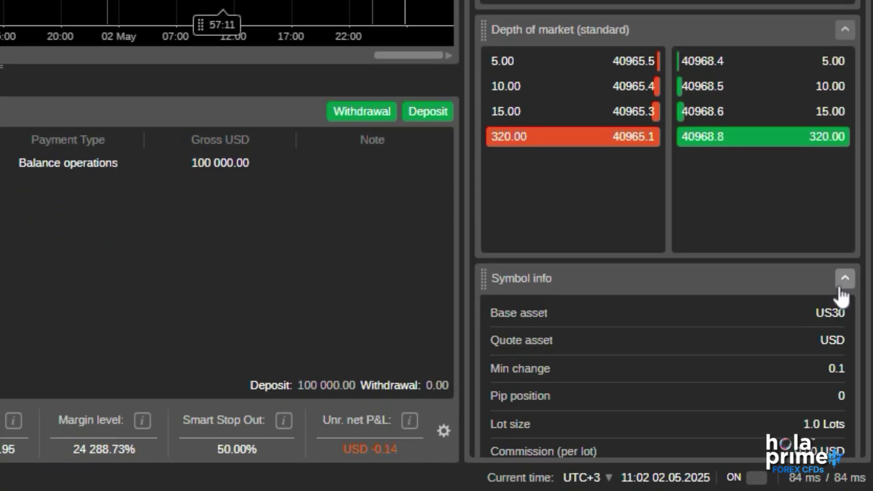
scroll(849, 220, "down", 6)
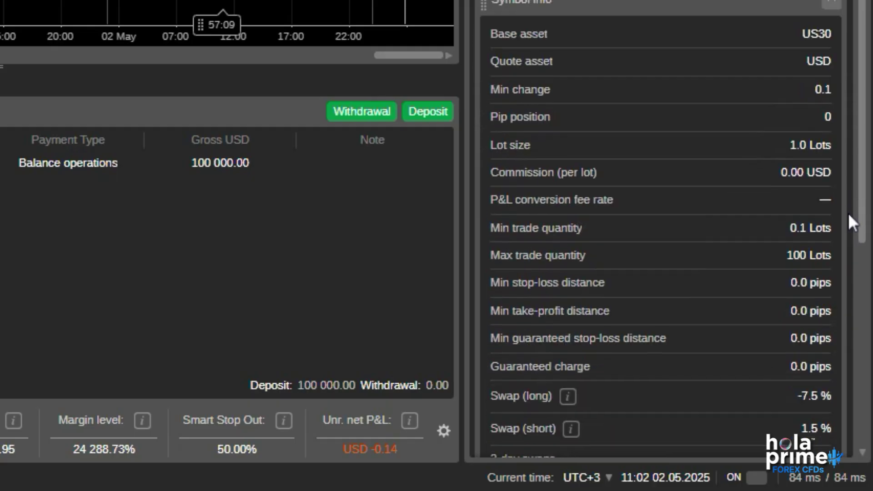
scroll(849, 215, "down", 6)
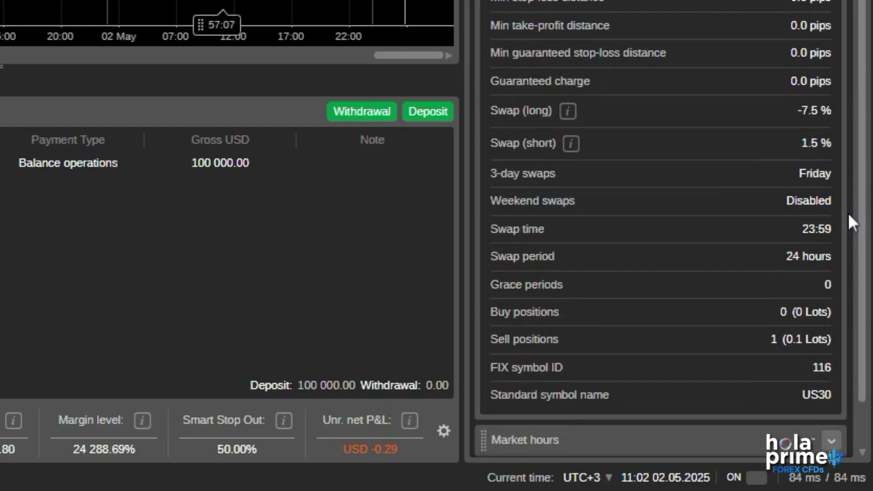
scroll(849, 214, "down", 2)
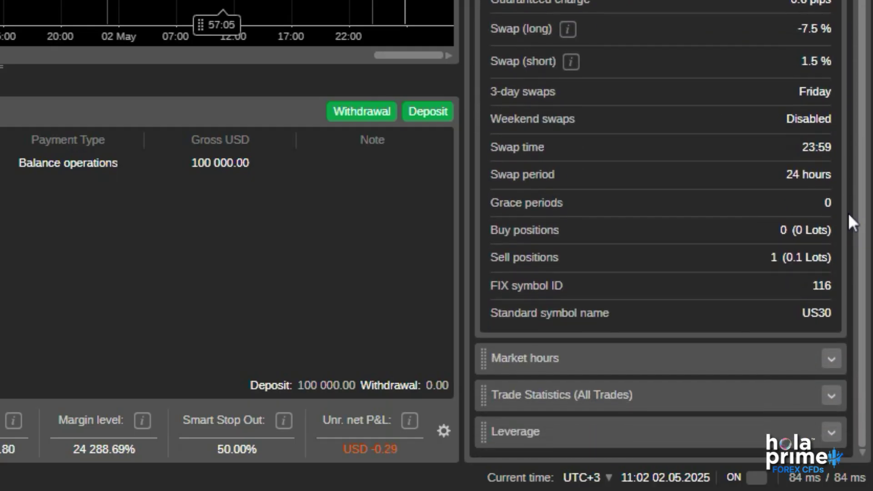